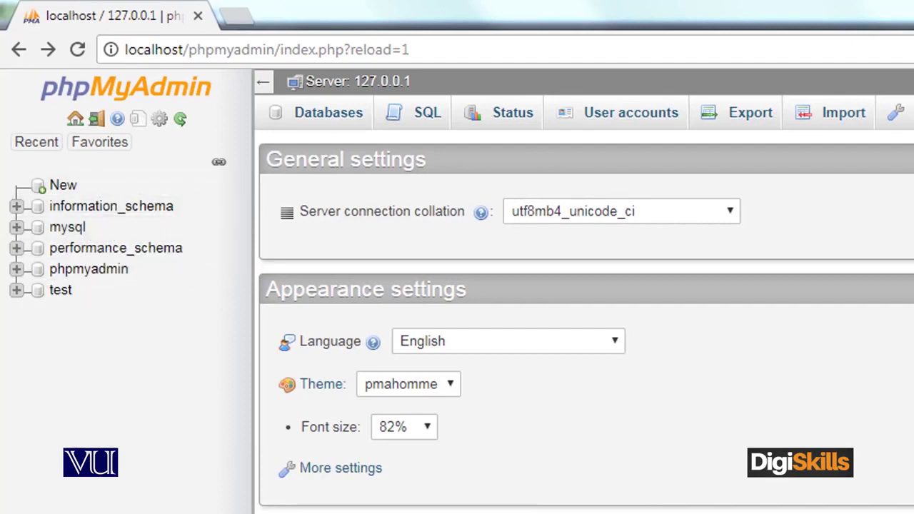
# Create a new database named Rent.
pyautogui.click(65, 187)
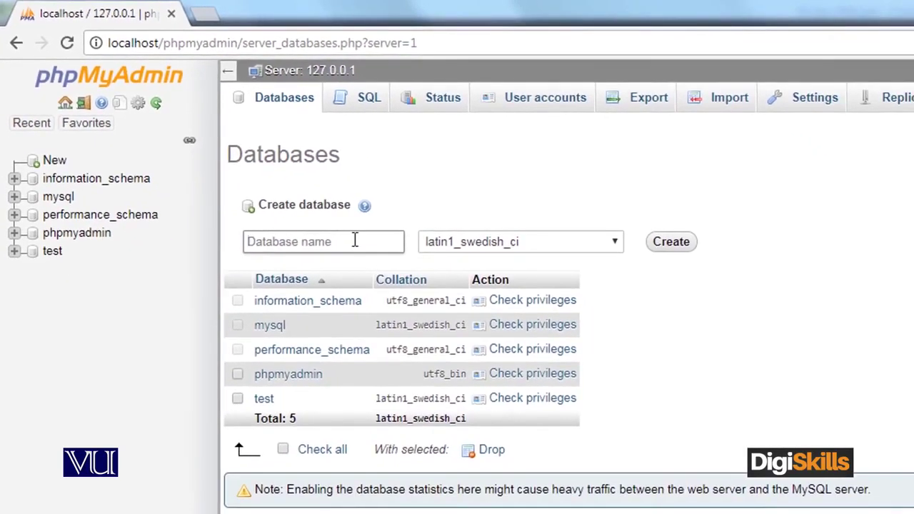
pyautogui.write('Rent')
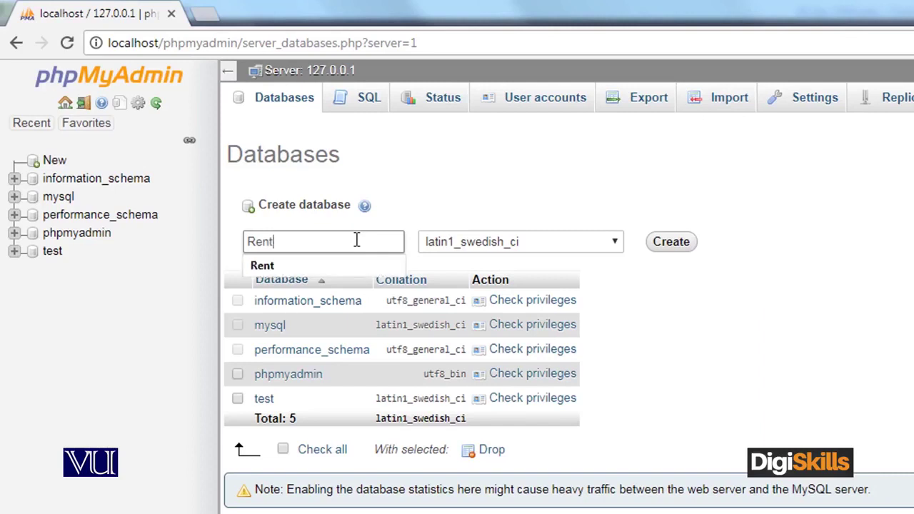
pyautogui.click(305, 266)
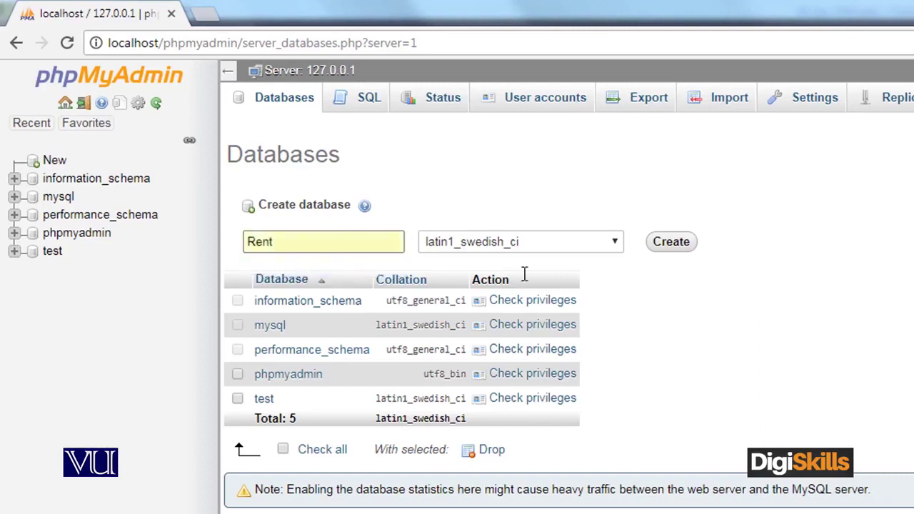
pyautogui.click(678, 252)
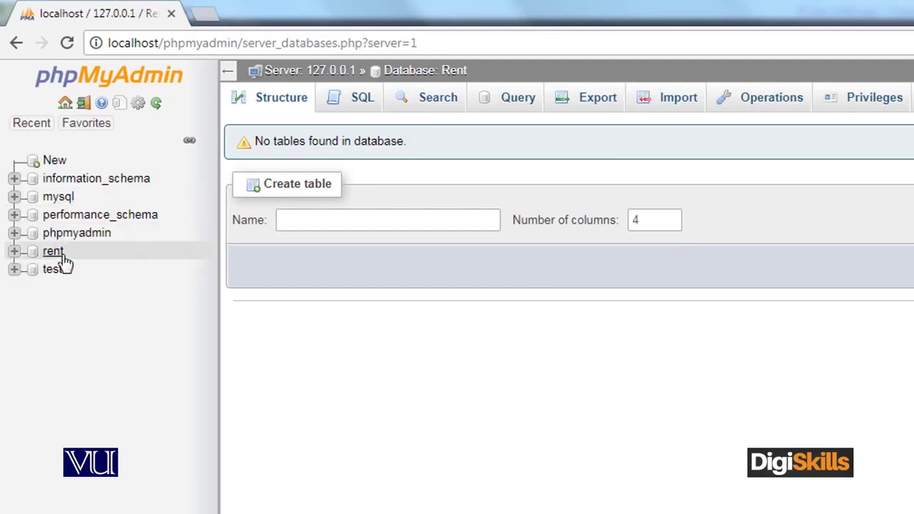
# Start a new table named Building with 3 columns.
pyautogui.click(312, 223)
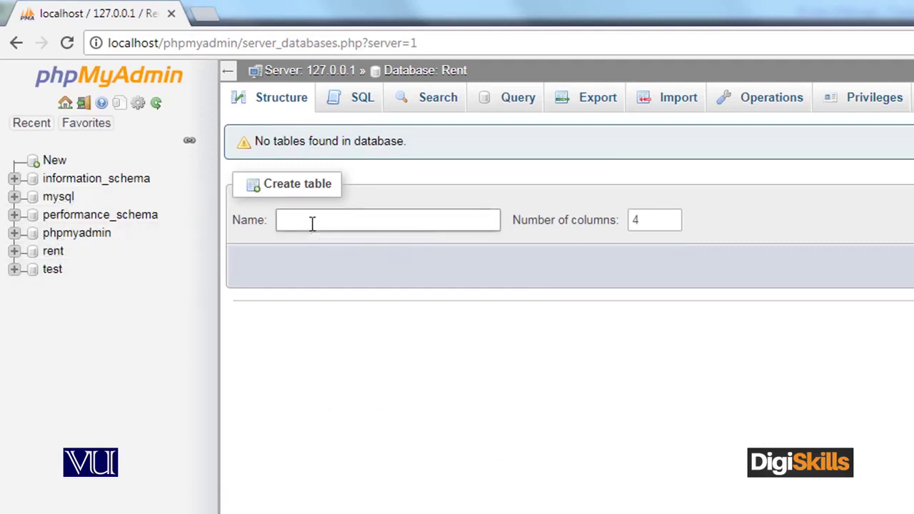
pyautogui.write('Building')
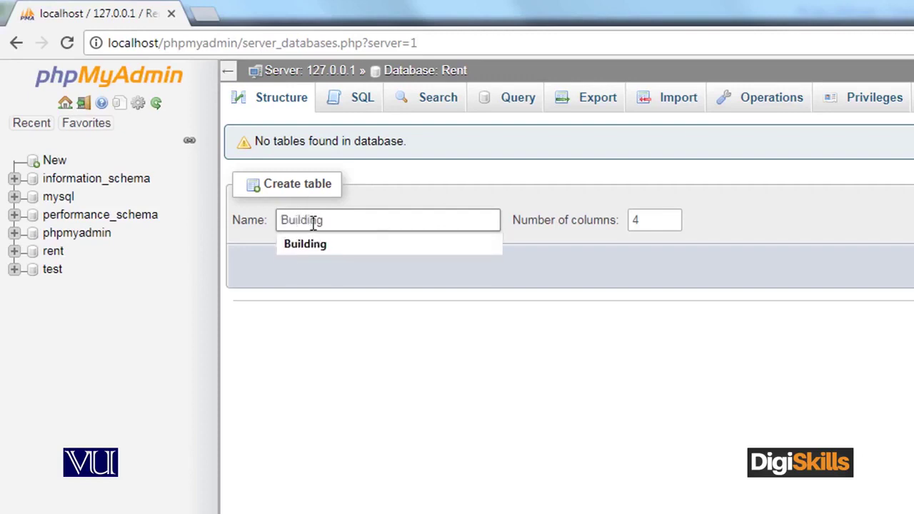
pyautogui.doubleClick(632, 220)
pyautogui.write('3')
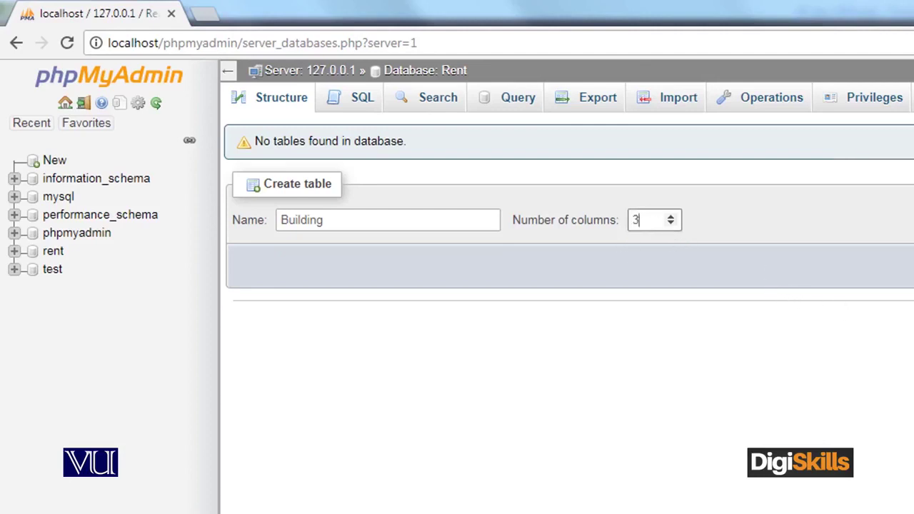
pyautogui.press('Return')
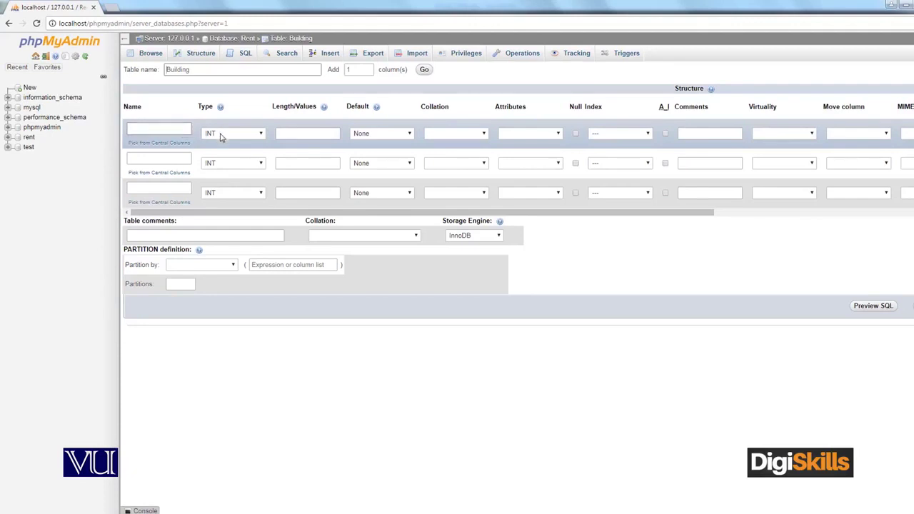
# Name the first column Bname with type VARCHAR and length 30.
pyautogui.click(615, 134)
pyautogui.click(615, 136)
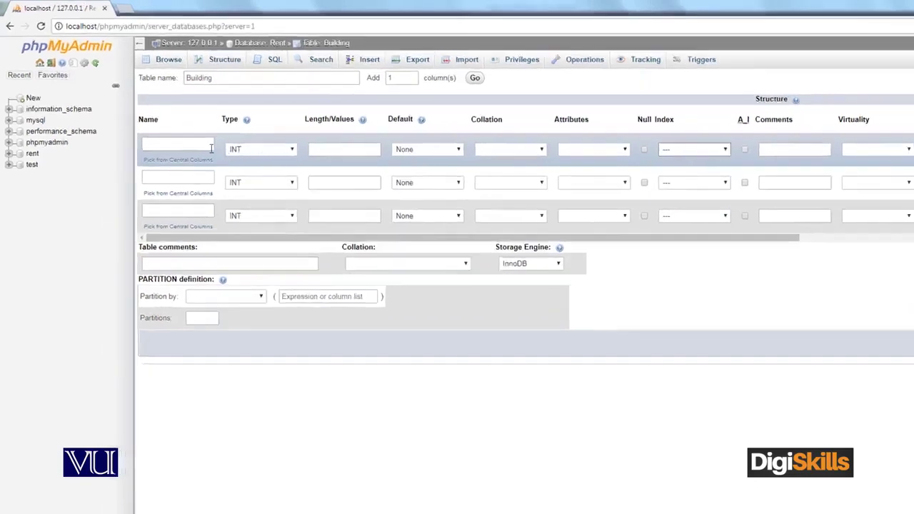
pyautogui.click(183, 130)
pyautogui.write('Ba')
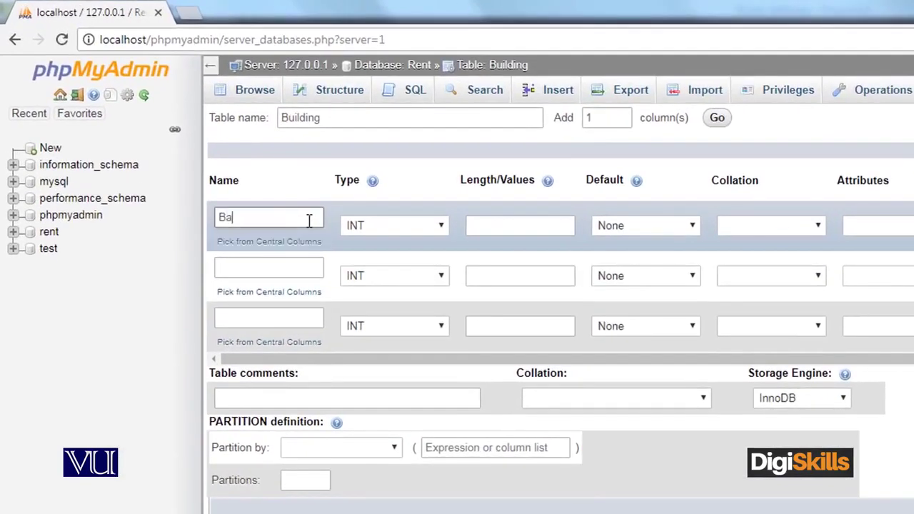
pyautogui.press('BackSpace')
pyautogui.press('BackSpace')
pyautogui.write('name')
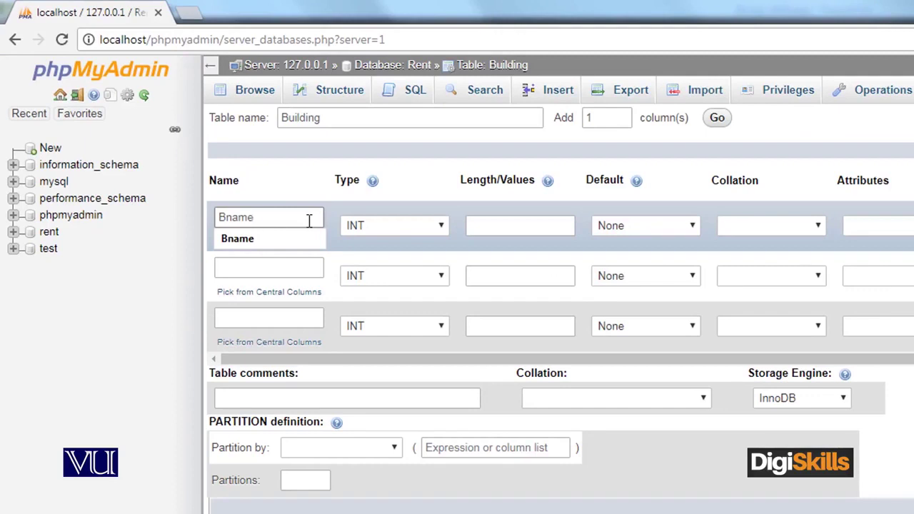
pyautogui.press('Return')
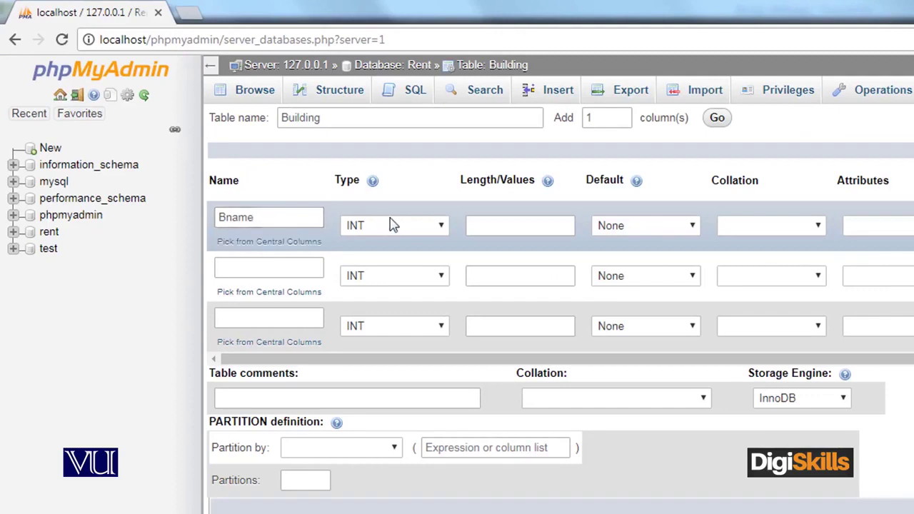
pyautogui.click(371, 226)
pyautogui.click(395, 261)
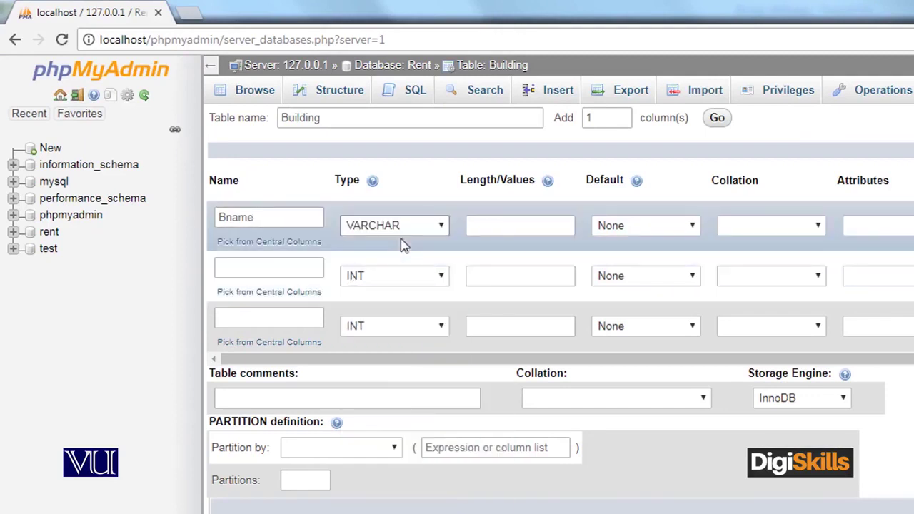
pyautogui.click(536, 225)
pyautogui.write('30')
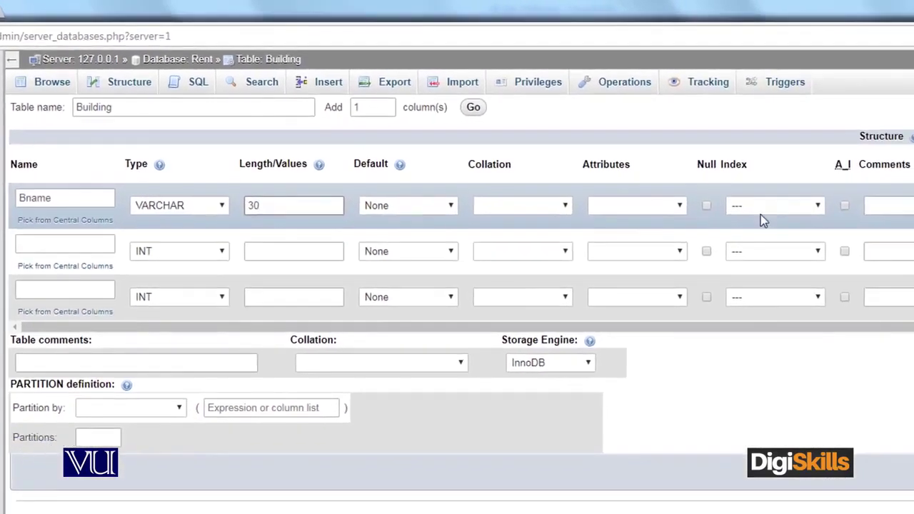
# Make Bname the primary key with index size 30.
pyautogui.click(775, 207)
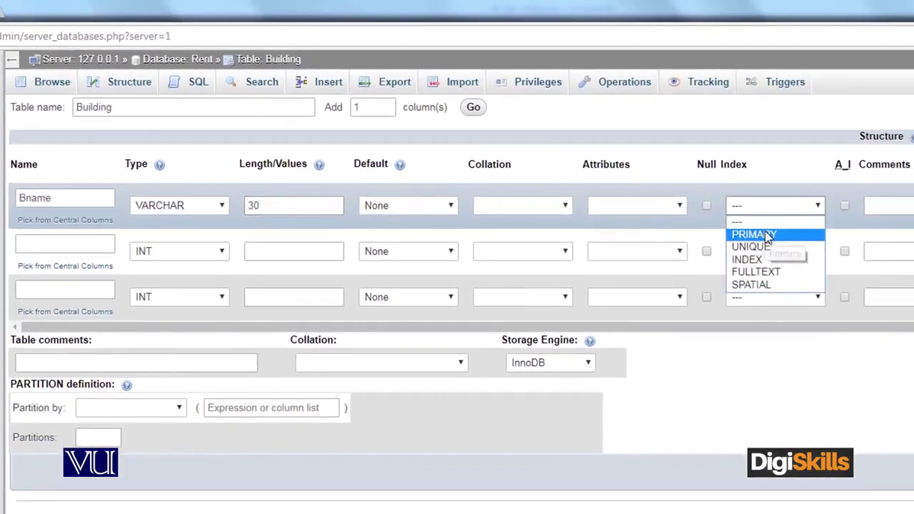
pyautogui.click(765, 230)
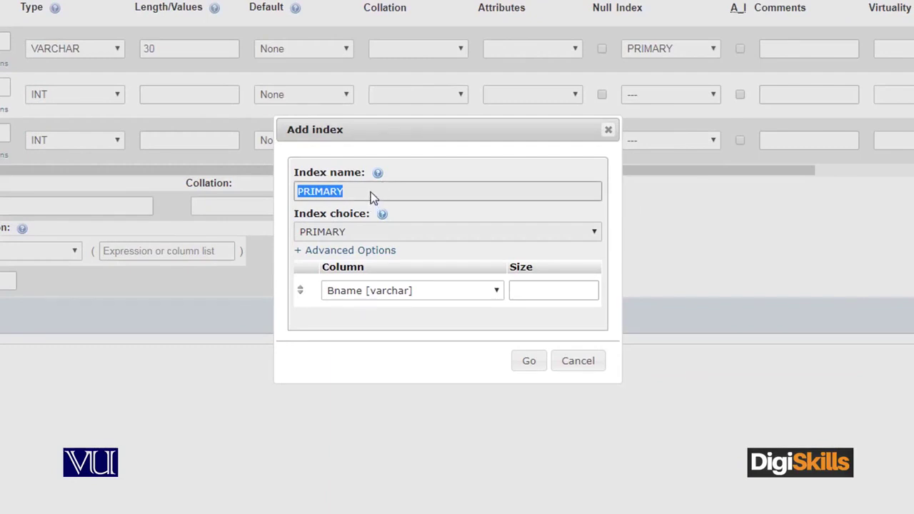
pyautogui.click(543, 294)
pyautogui.write('30')
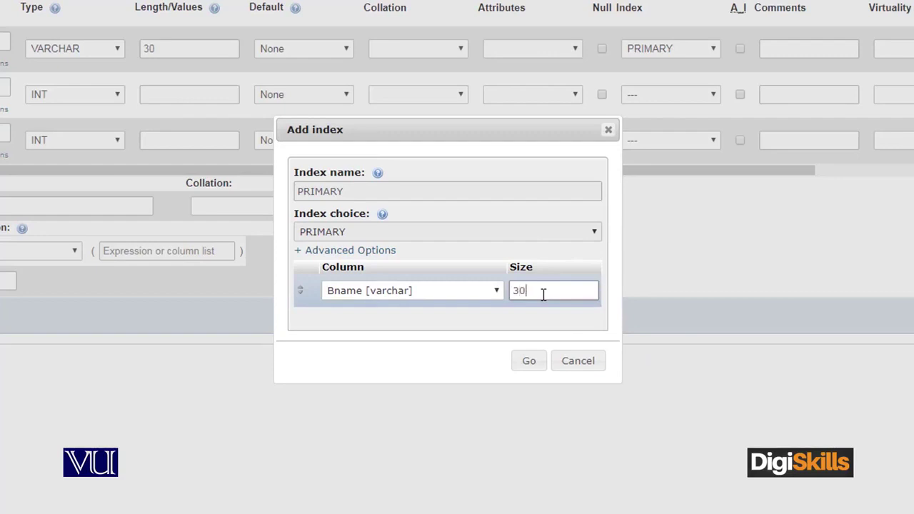
pyautogui.click(531, 363)
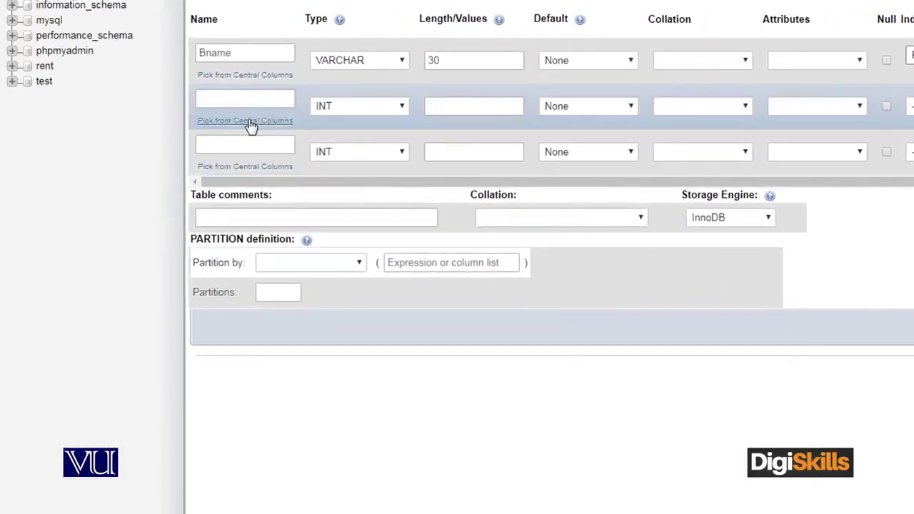
# Define the second column Address as VARCHAR with length 40.
pyautogui.click(261, 100)
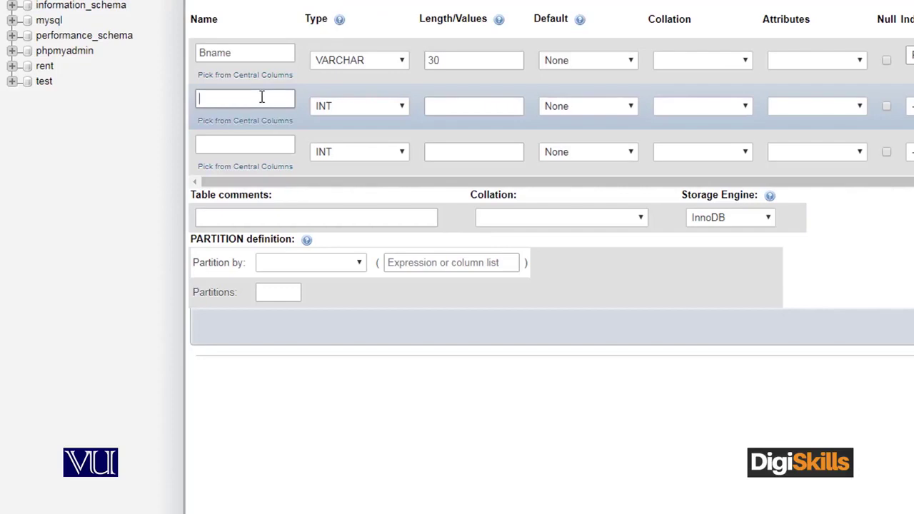
pyautogui.write('Address')
pyautogui.click(340, 105)
pyautogui.click(348, 135)
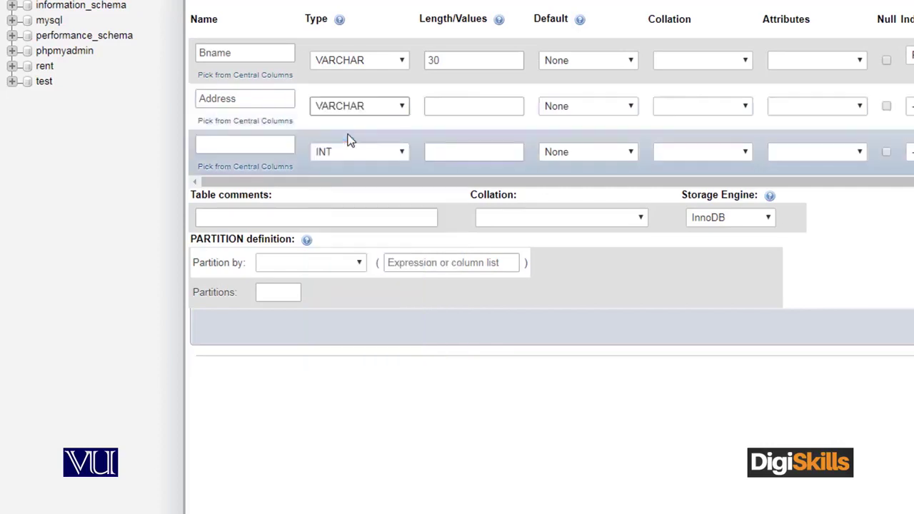
pyautogui.click(458, 107)
pyautogui.write('40')
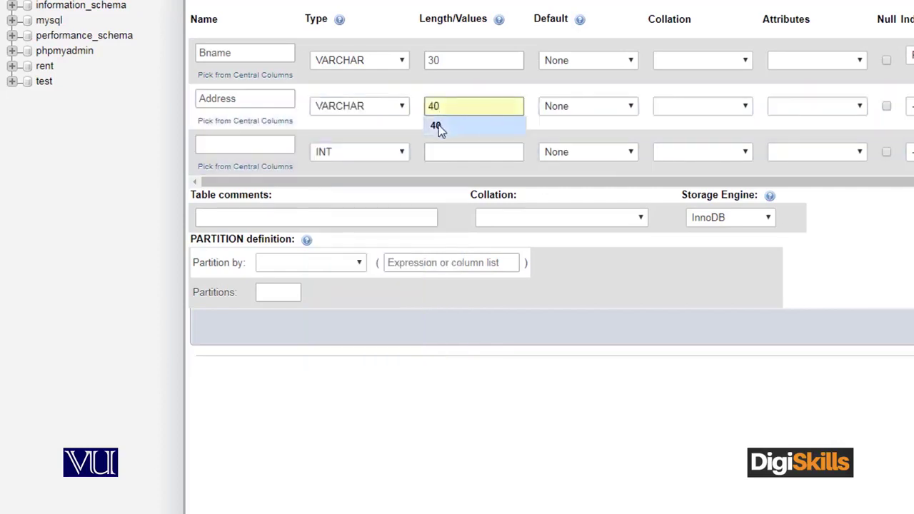
pyautogui.click(438, 125)
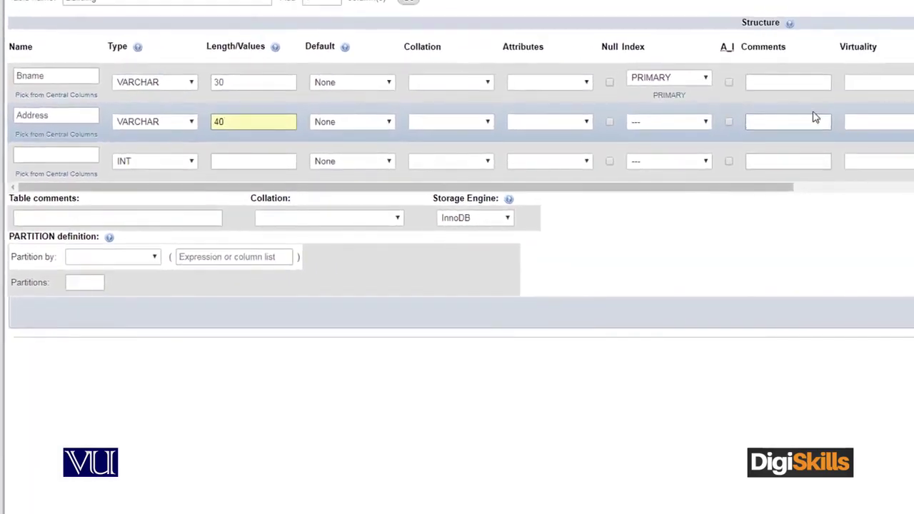
# Define the third column Phone # as VARCHAR with length 15.
pyautogui.click(47, 154)
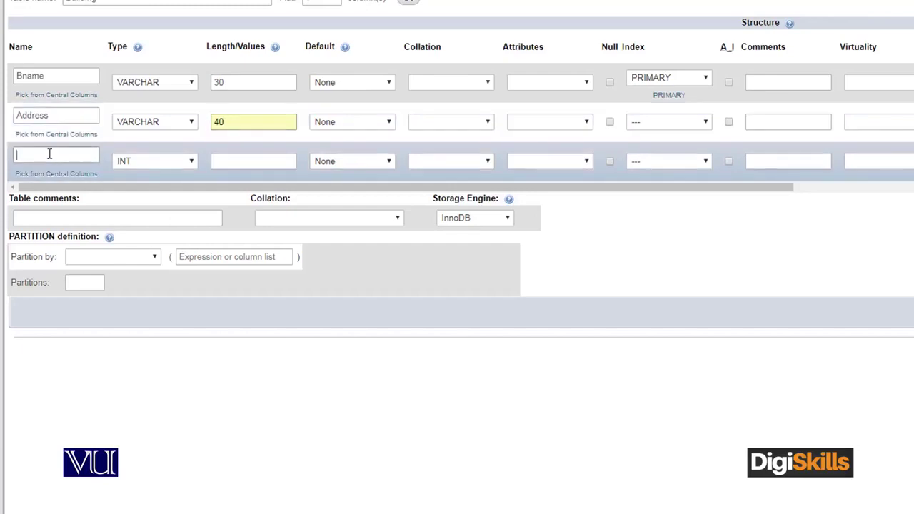
pyautogui.write('Phone')
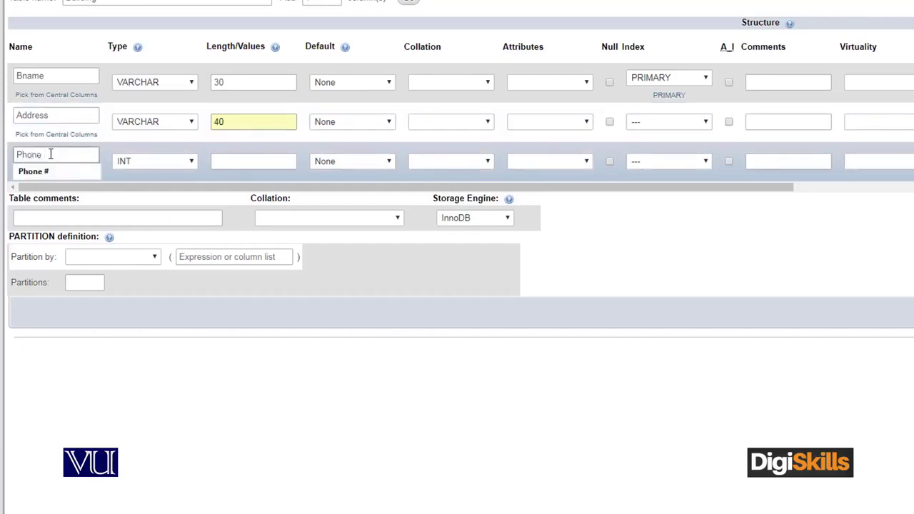
pyautogui.press('Down')
pyautogui.press('Return')
pyautogui.click(159, 162)
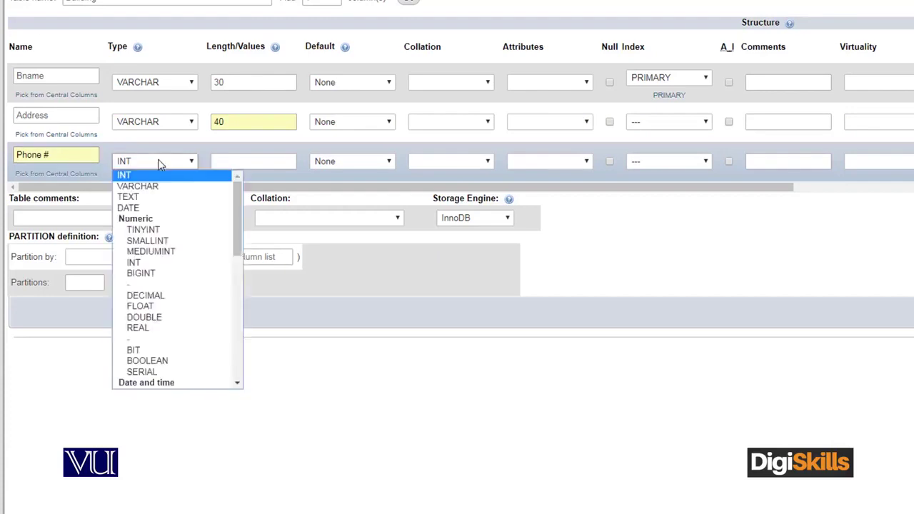
pyautogui.click(160, 184)
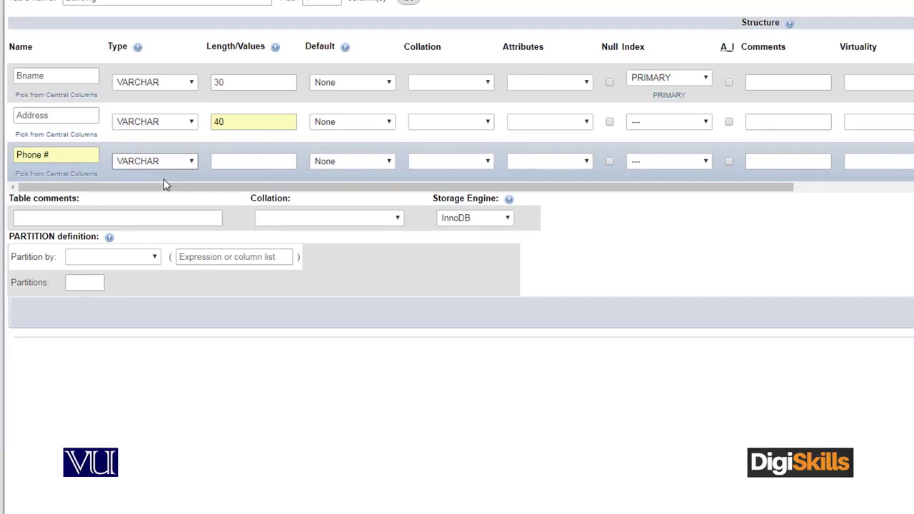
pyautogui.click(259, 161)
pyautogui.write('15')
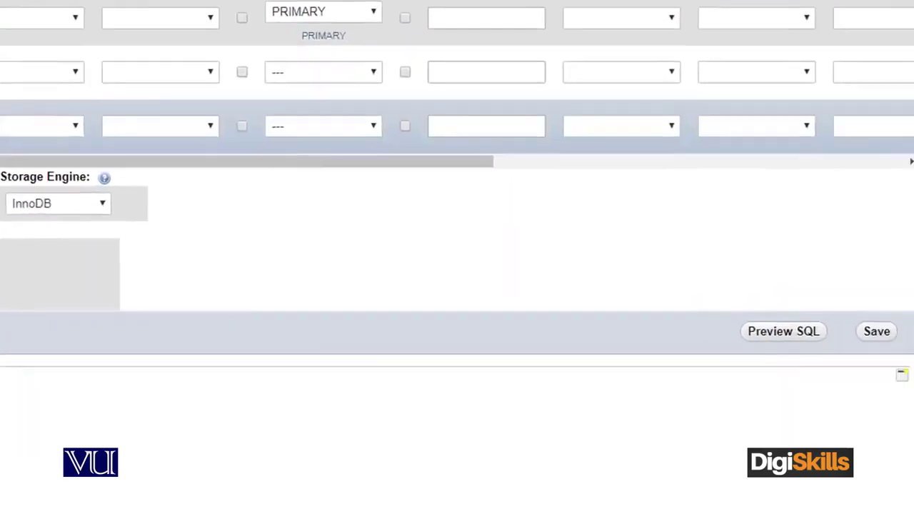
# Save the Building table, ignore the error notice, and show the rent database overview.
pyautogui.click(864, 332)
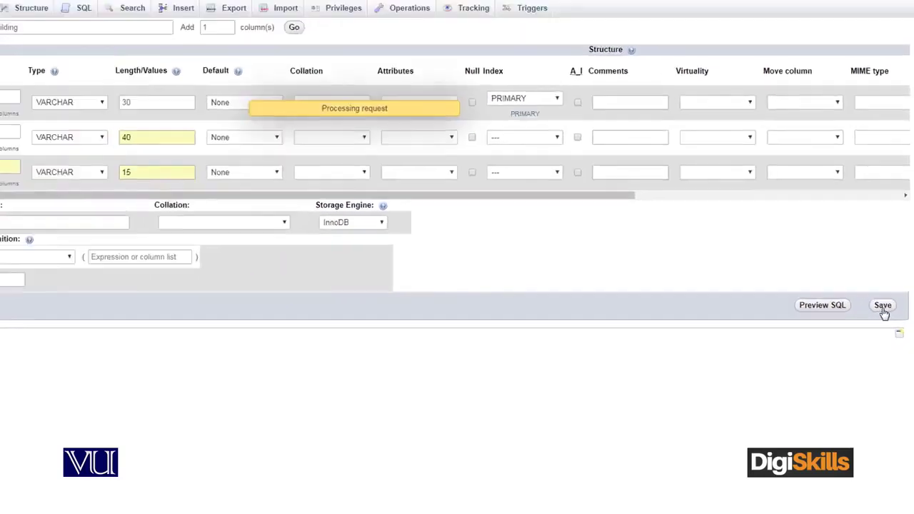
pyautogui.scroll(-10, 500, 206)
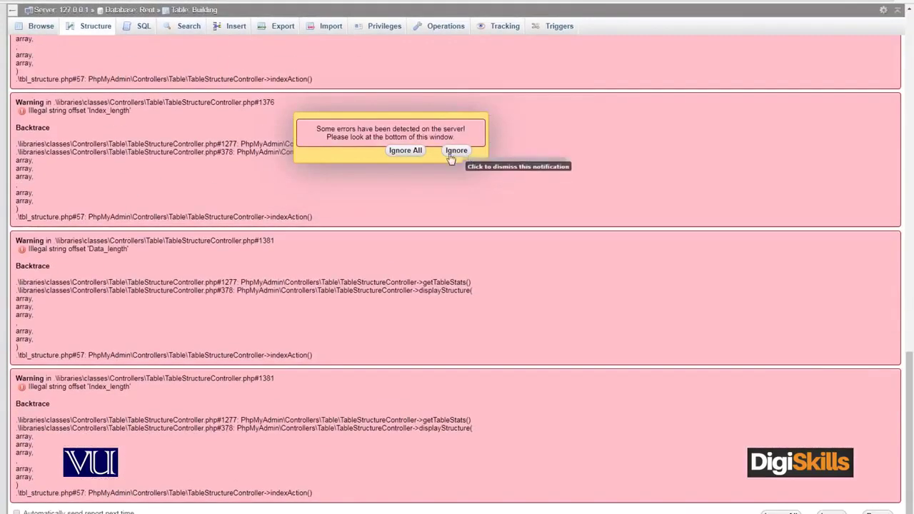
pyautogui.click(406, 151)
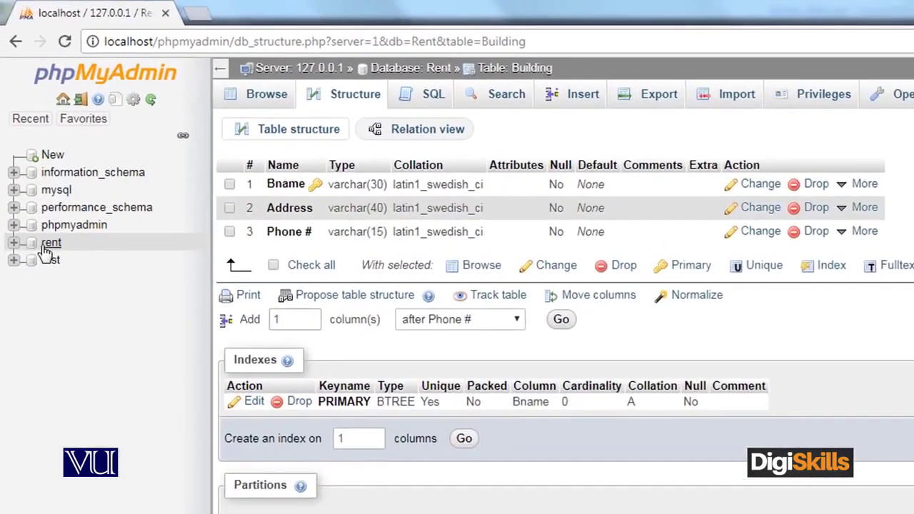
pyautogui.click(27, 143)
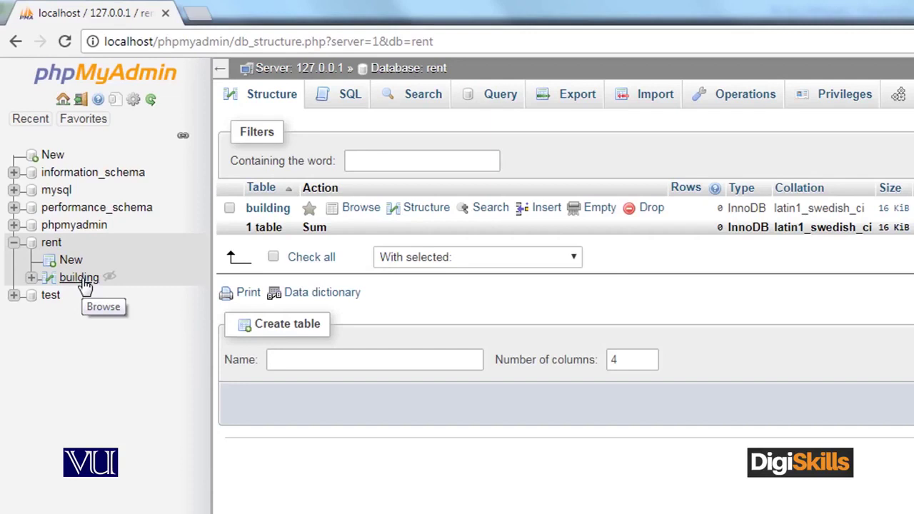
# Start a new table named Floor with 3 columns.
pyautogui.click(291, 359)
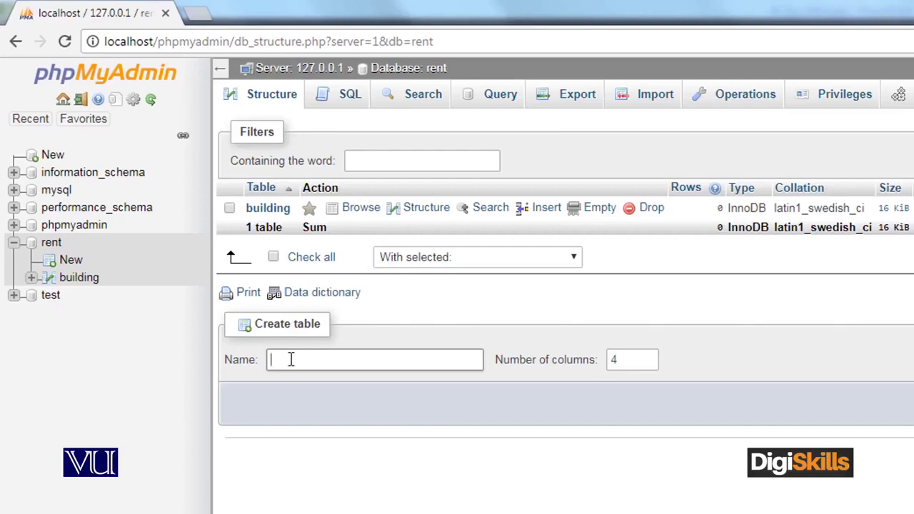
pyautogui.write('Floor')
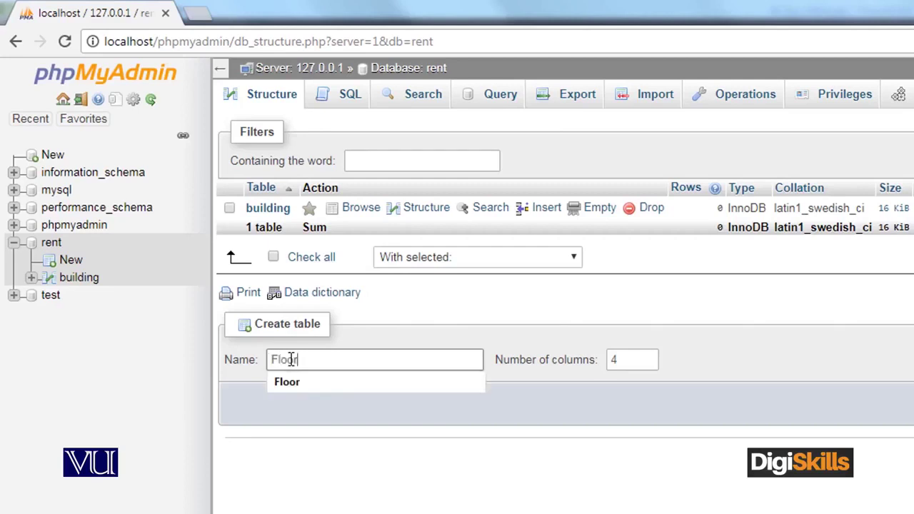
pyautogui.click(289, 383)
pyautogui.doubleClick(612, 359)
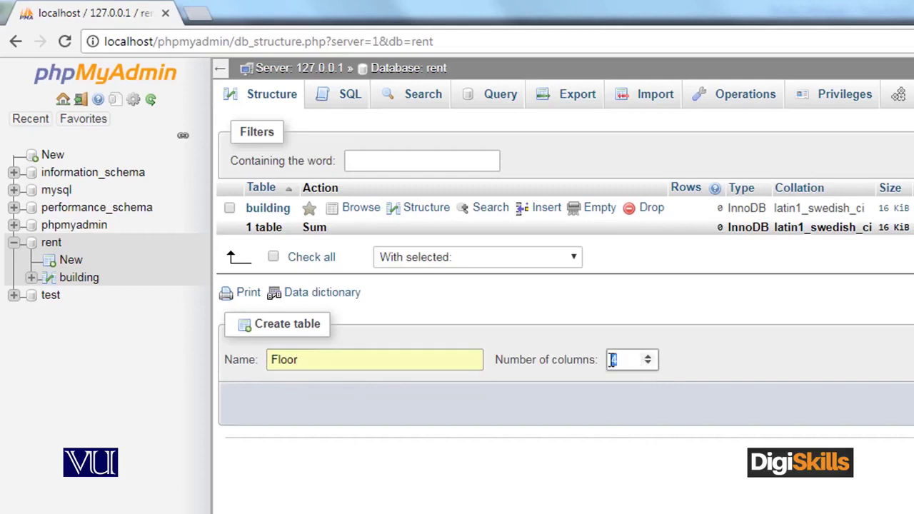
pyautogui.write('3')
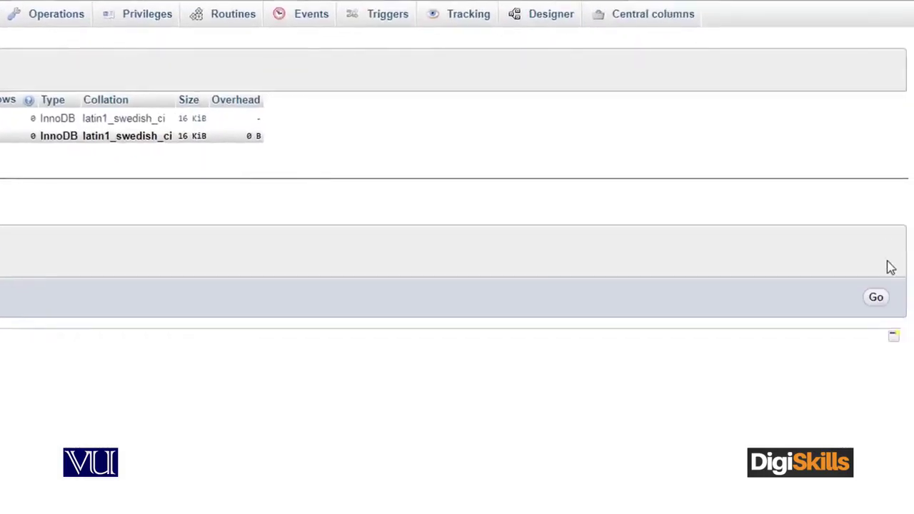
pyautogui.click(875, 301)
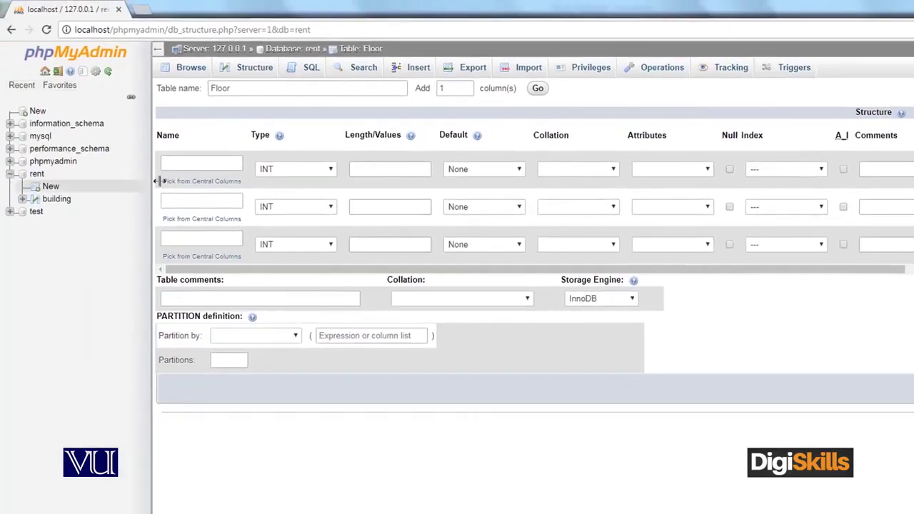
# Name the first column Floor with type VARCHAR and length 10.
pyautogui.click(195, 165)
pyautogui.write('Floor')
pyautogui.press('Down')
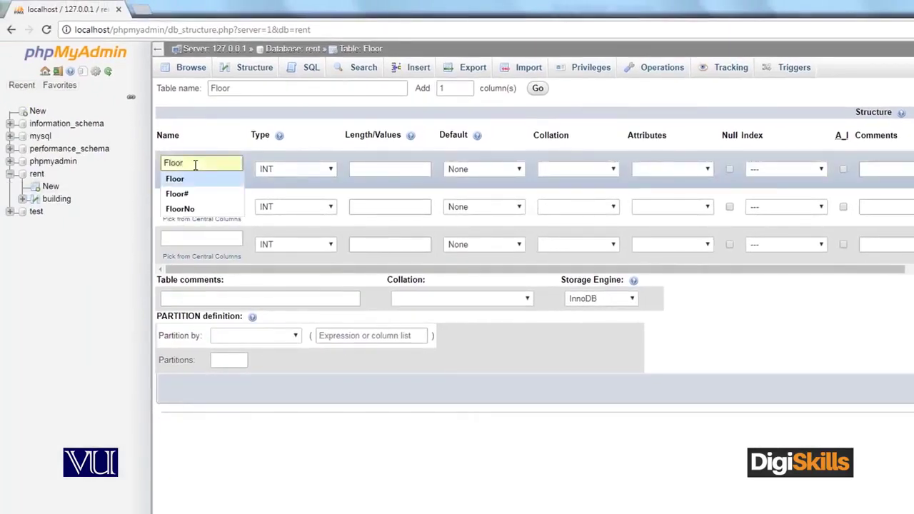
pyautogui.press('Return')
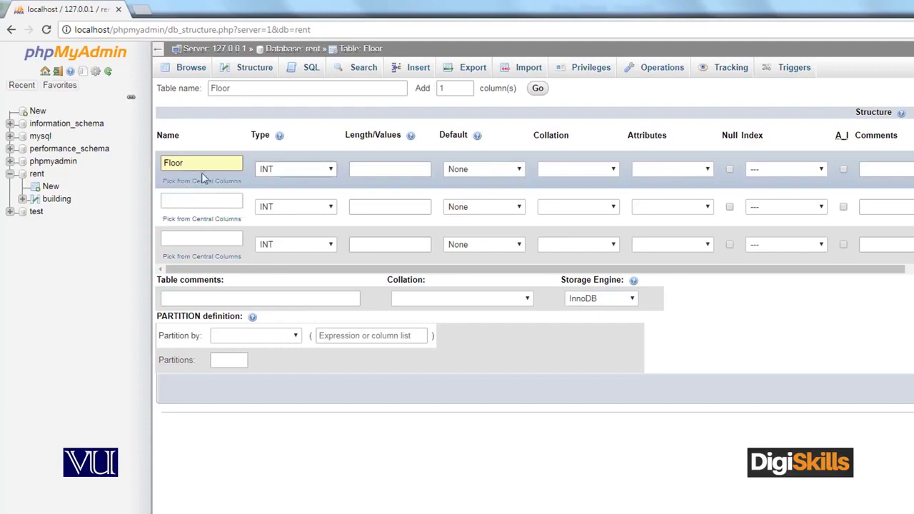
pyautogui.click(294, 172)
pyautogui.click(294, 189)
pyautogui.click(375, 175)
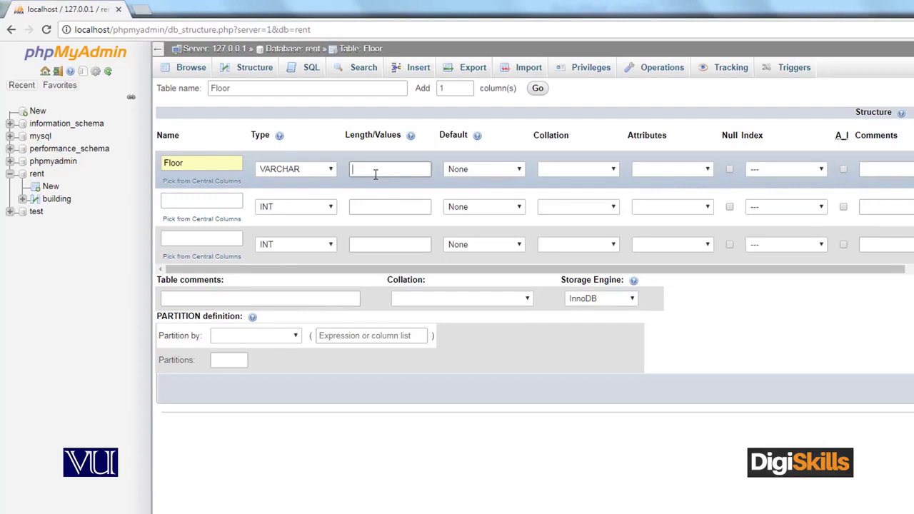
pyautogui.write('10')
# Make the Floor column the primary key with index size 10.
pyautogui.click(789, 172)
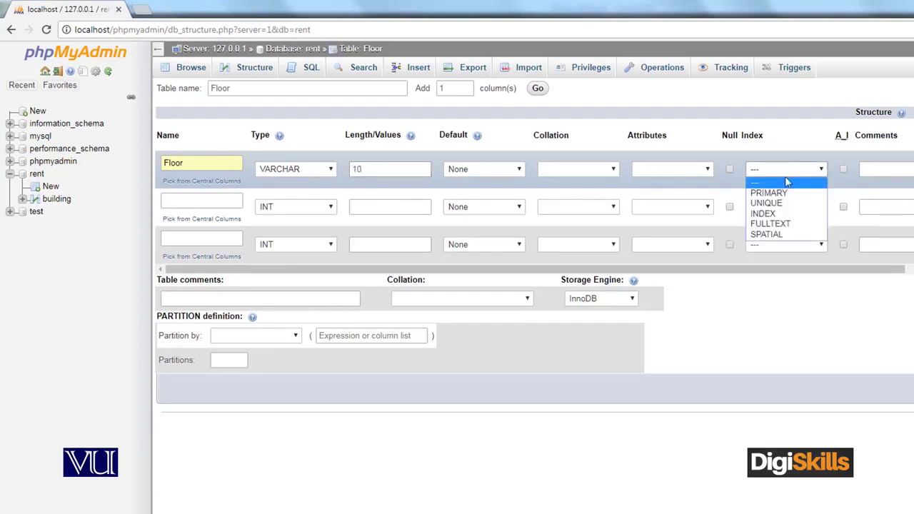
pyautogui.click(788, 195)
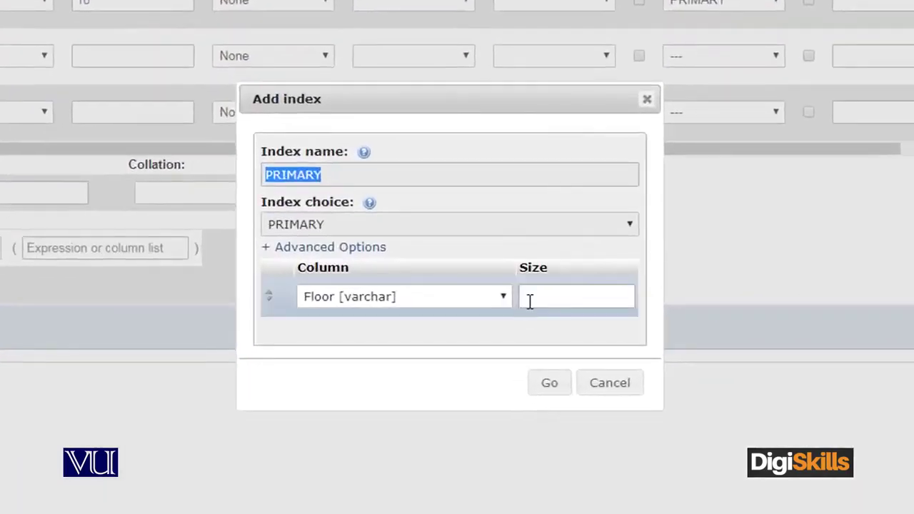
pyautogui.click(562, 303)
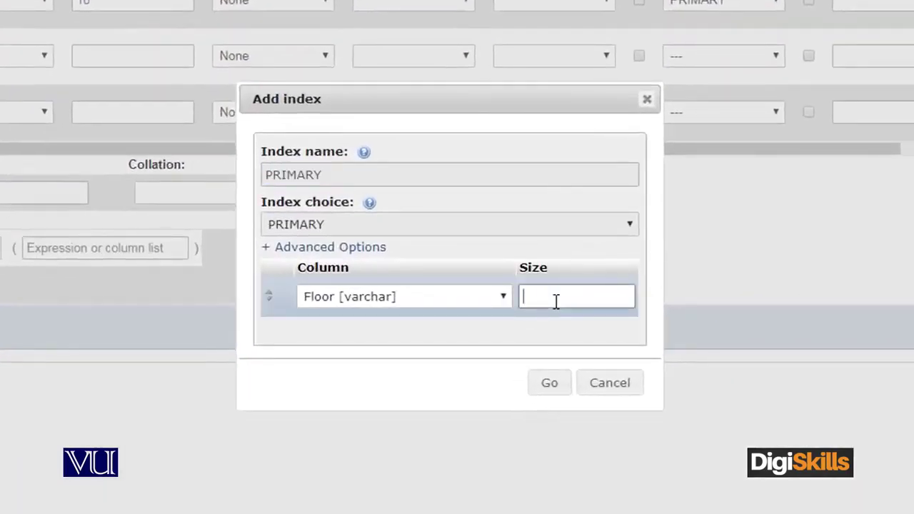
pyautogui.write('10')
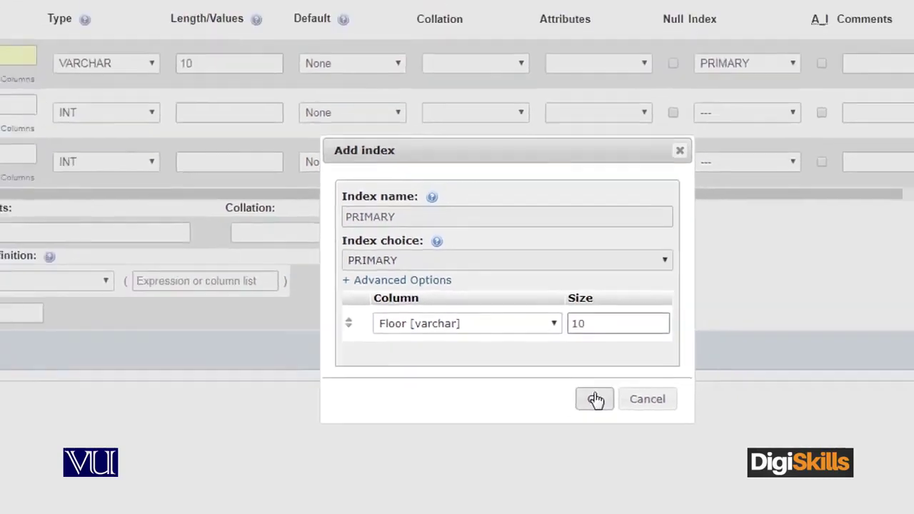
pyautogui.click(596, 400)
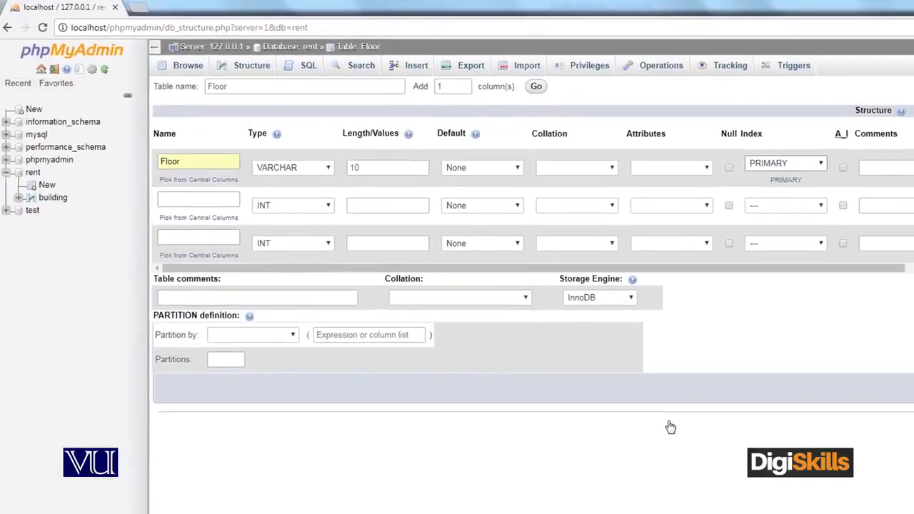
pyautogui.click(231, 202)
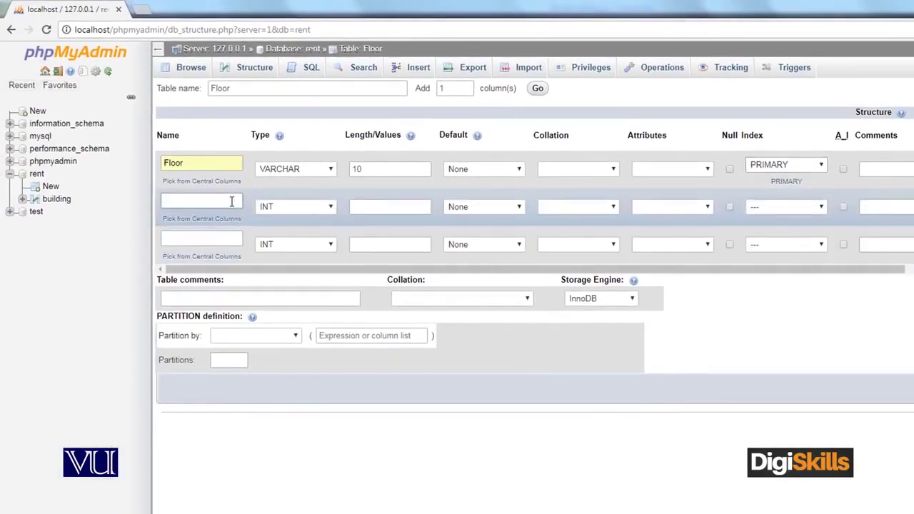
# Define the second column Desc as VARCHAR with length 30.
pyautogui.write('Desc')
pyautogui.click(289, 207)
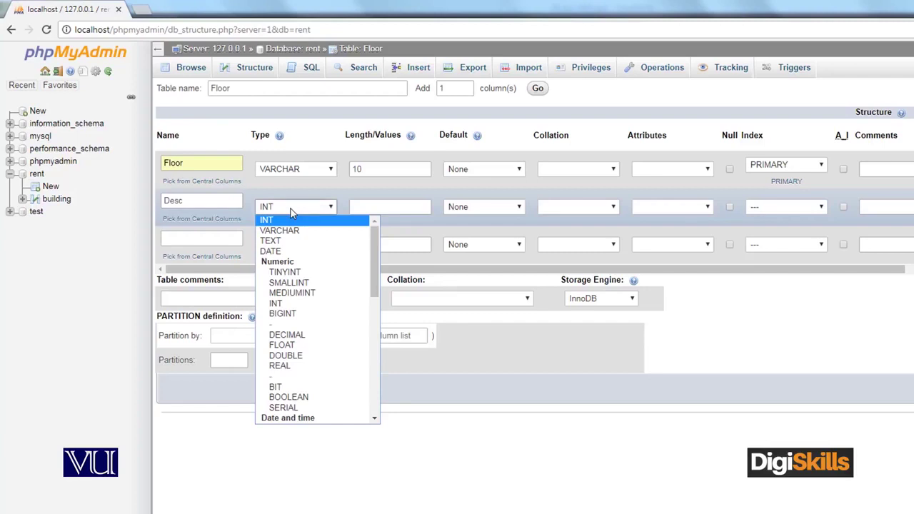
pyautogui.click(286, 230)
pyautogui.click(382, 209)
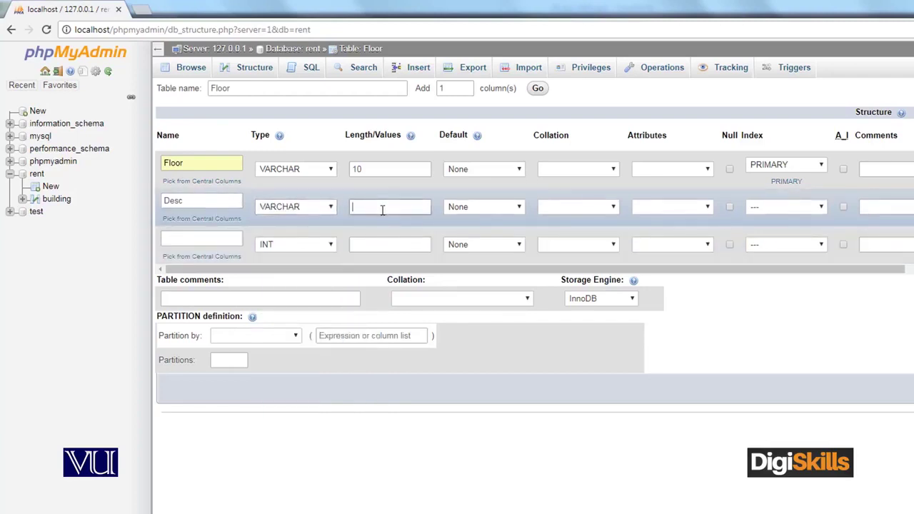
pyautogui.write('30')
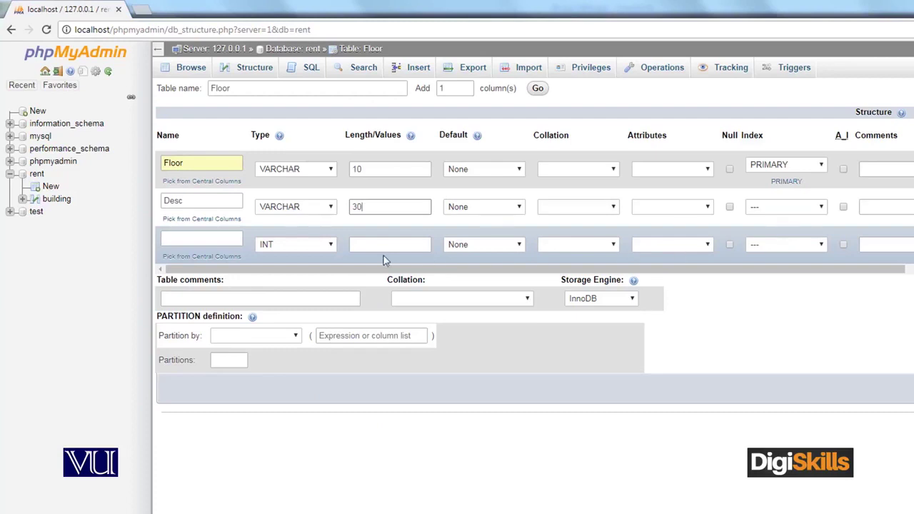
# Name the third column Bname with type VARCHAR.
pyautogui.click(180, 237)
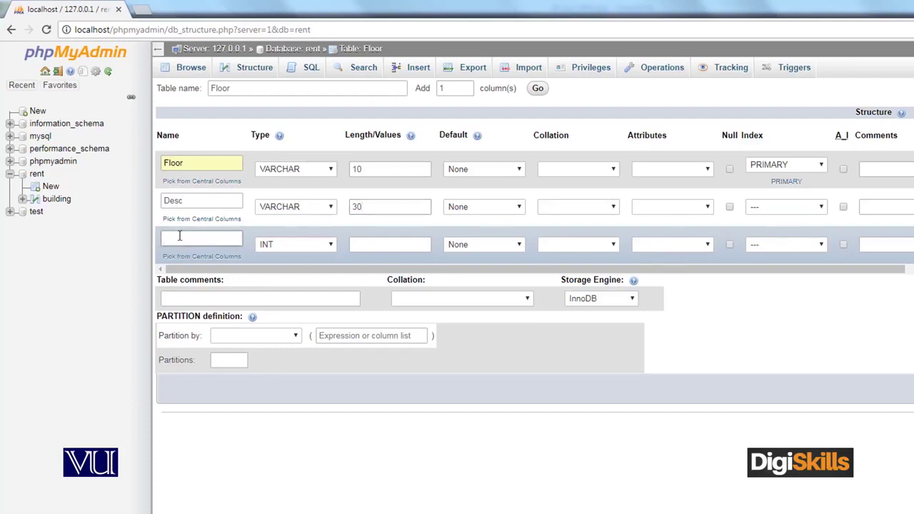
pyautogui.write('Bname')
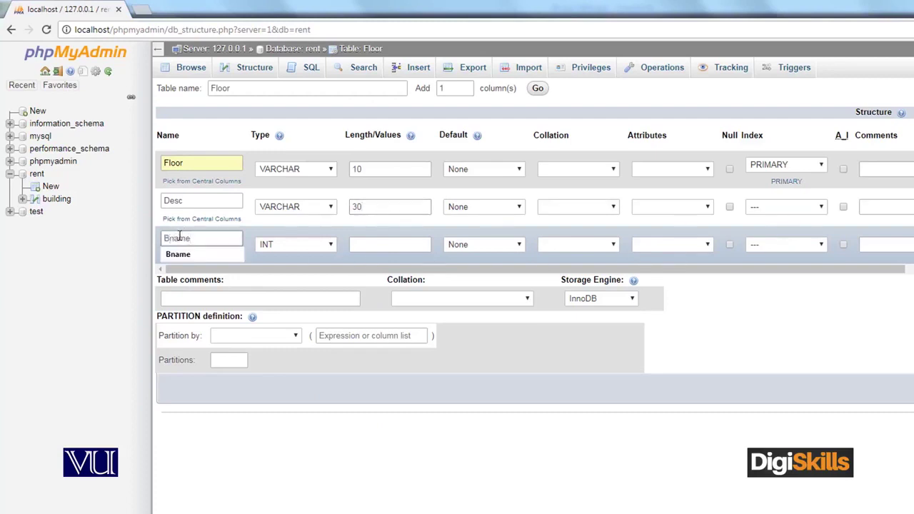
pyautogui.click(184, 254)
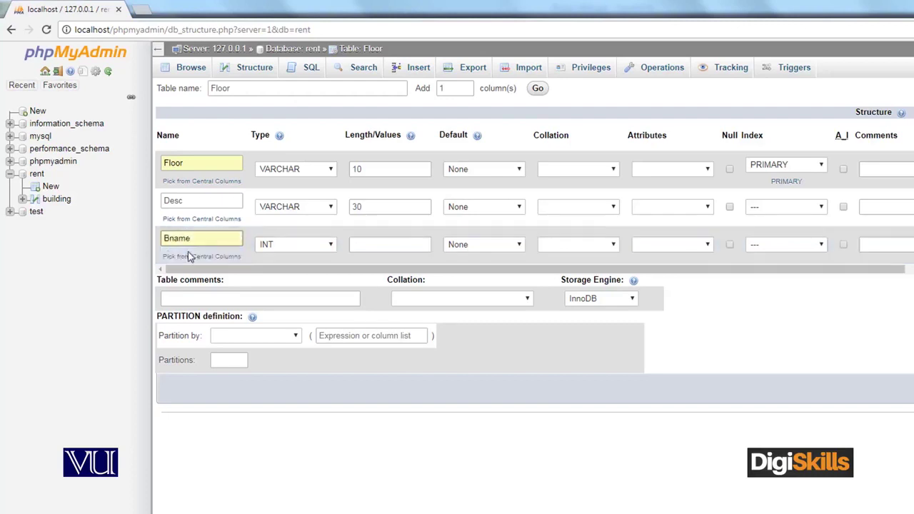
pyautogui.click(282, 248)
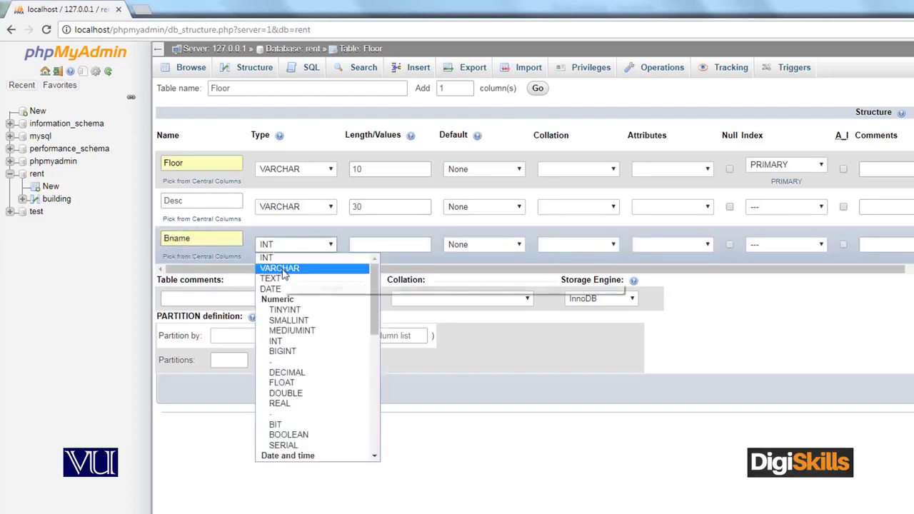
pyautogui.click(282, 270)
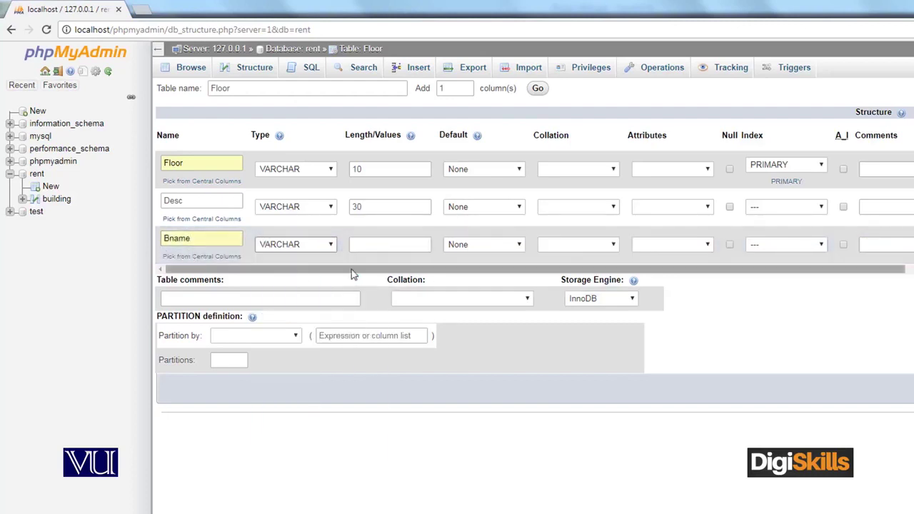
# Add an INDEX named Floor-Bname on the Bname column.
pyautogui.click(783, 250)
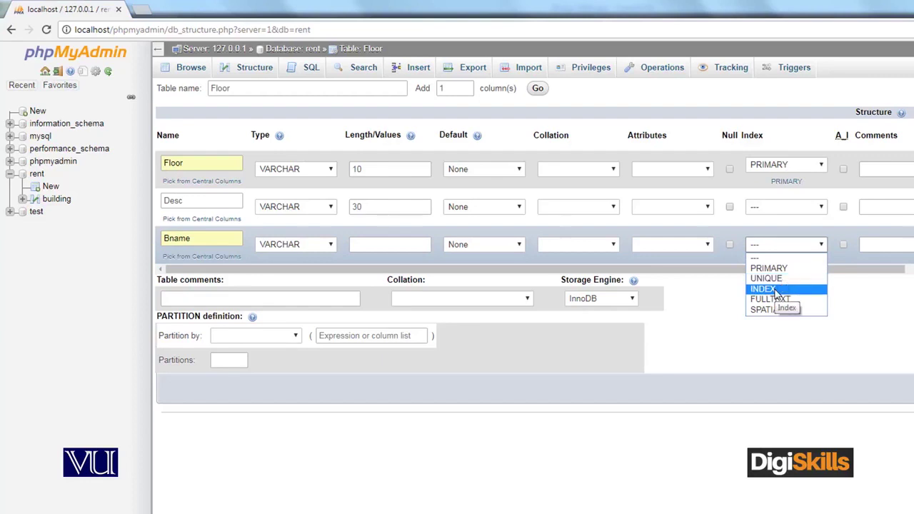
pyautogui.click(775, 289)
pyautogui.click(401, 164)
pyautogui.write('Floor-')
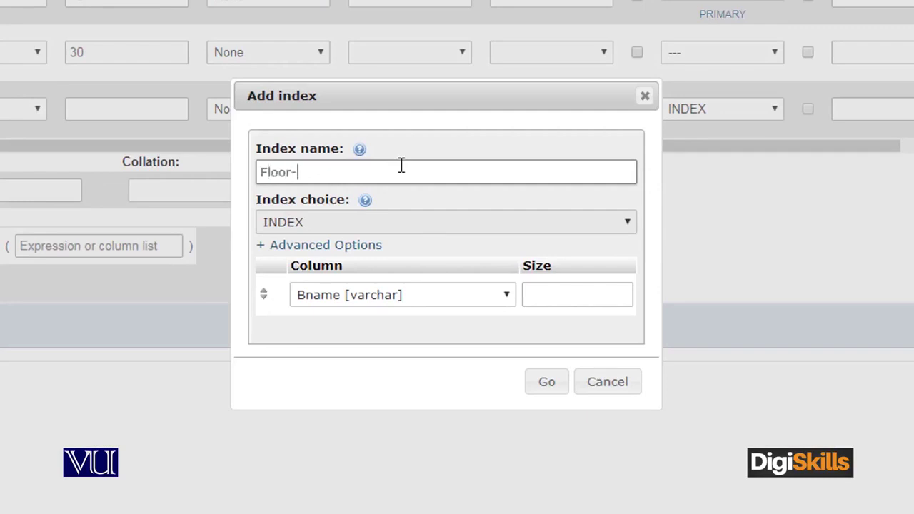
pyautogui.write('Bname')
pyautogui.click(556, 298)
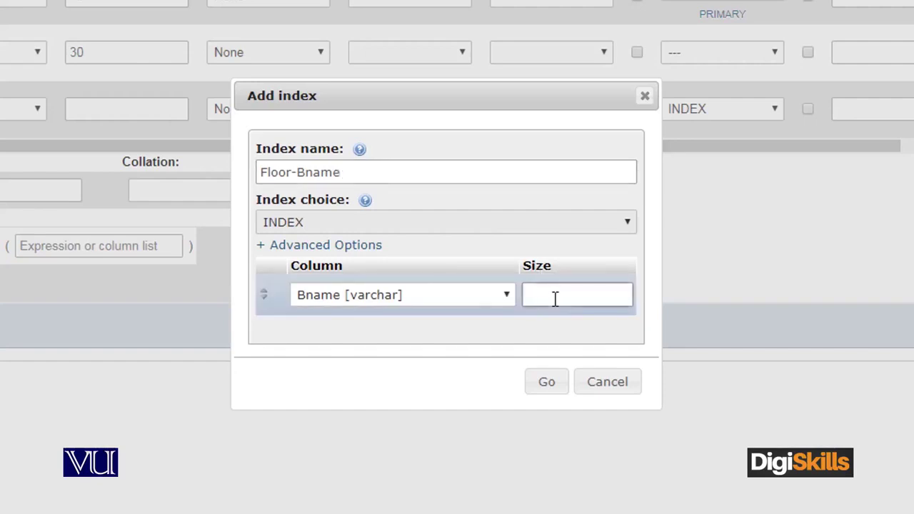
pyautogui.write('5')
pyautogui.press('BackSpace')
# Confirm the Floor-Bname index with size 30 and set Bname's length to 30.
pyautogui.write('30')
pyautogui.click(547, 381)
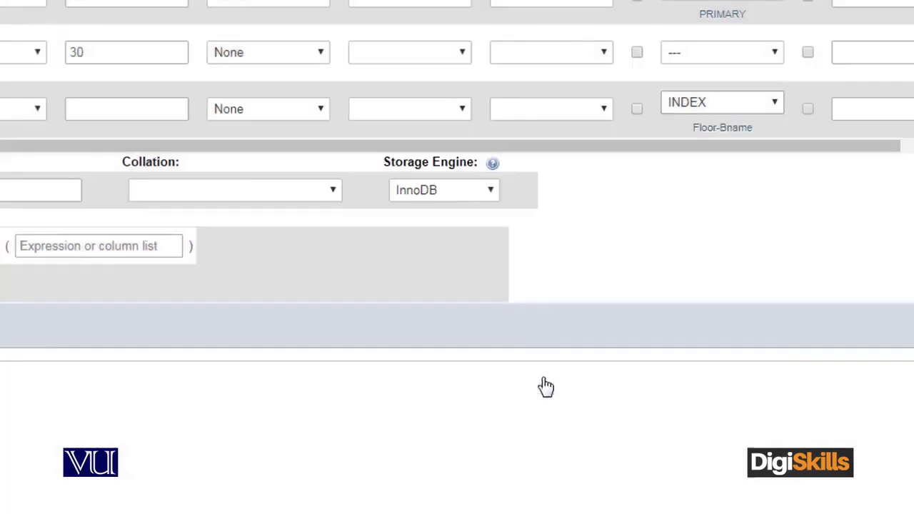
pyautogui.click(407, 245)
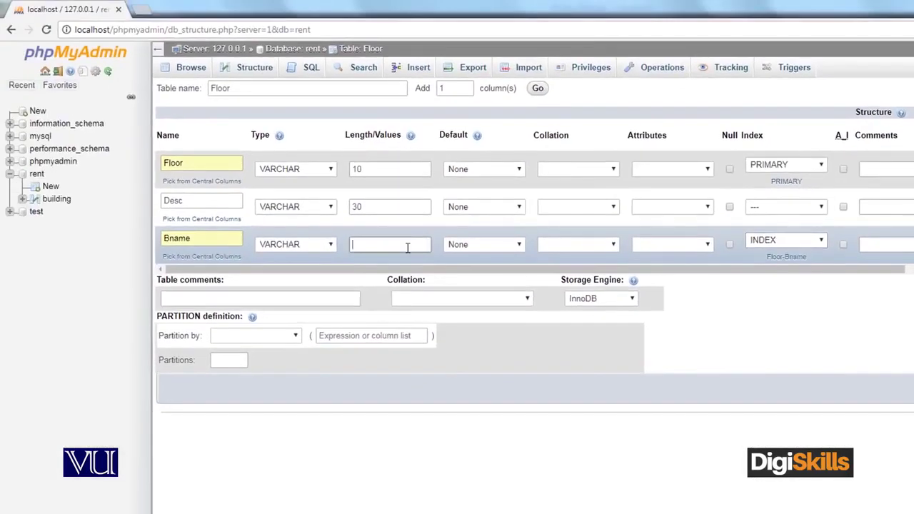
pyautogui.write('3')
pyautogui.write('0')
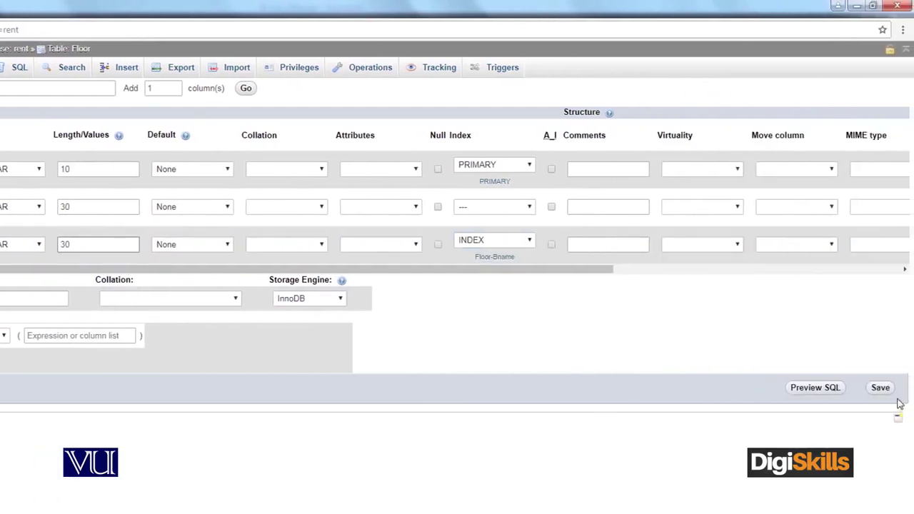
# Save the Floor table, renaming Desc to Description after the reserved-keyword warning.
pyautogui.click(880, 389)
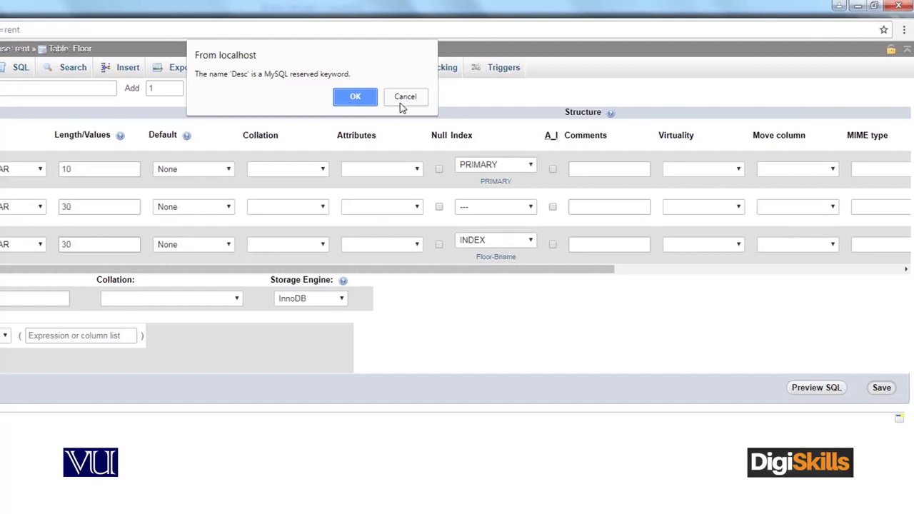
pyautogui.click(650, 100)
pyautogui.write('ription')
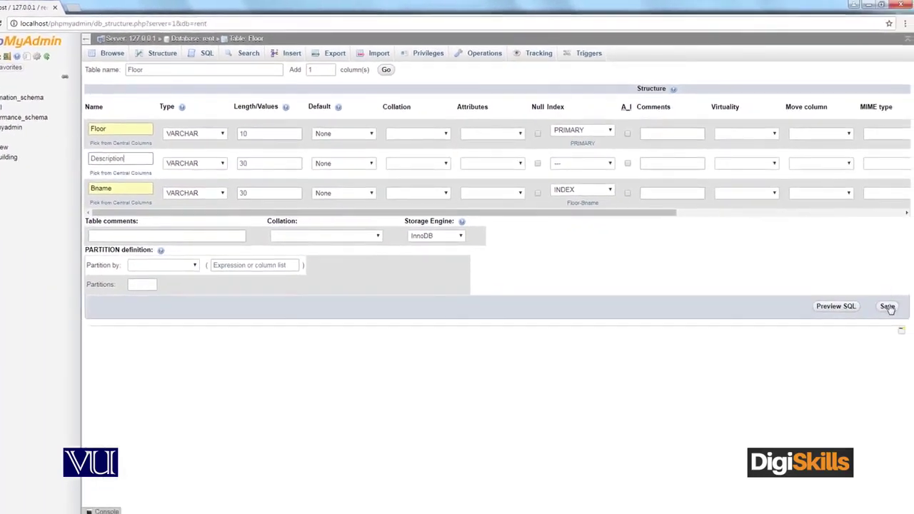
pyautogui.click(887, 306)
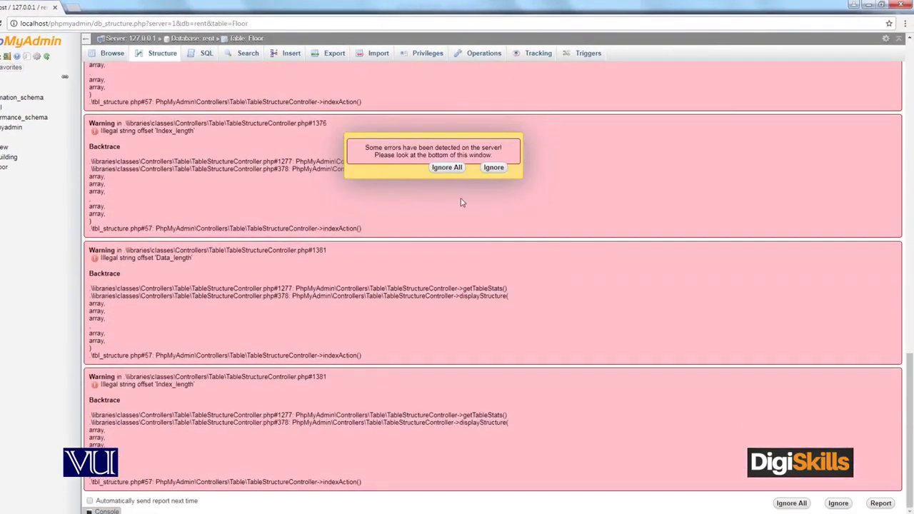
pyautogui.click(445, 168)
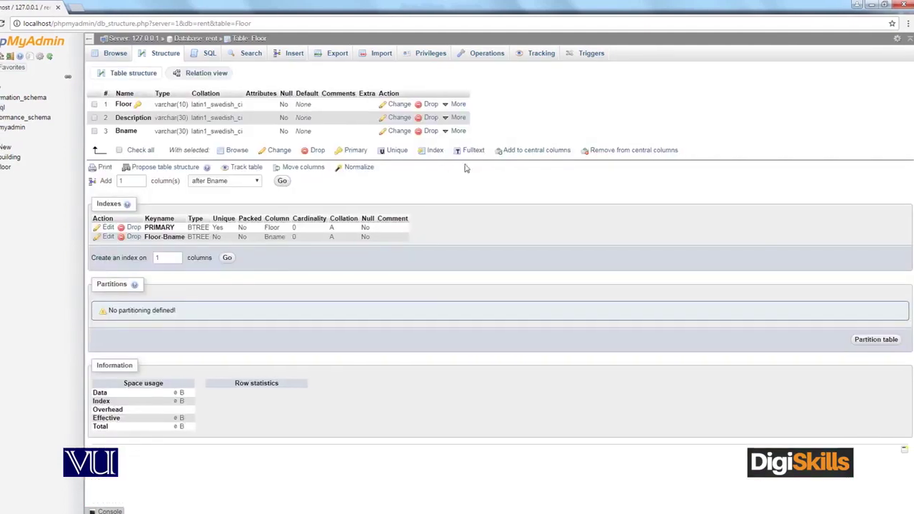
# Show the rent database's table list with building and floor.
pyautogui.click(31, 148)
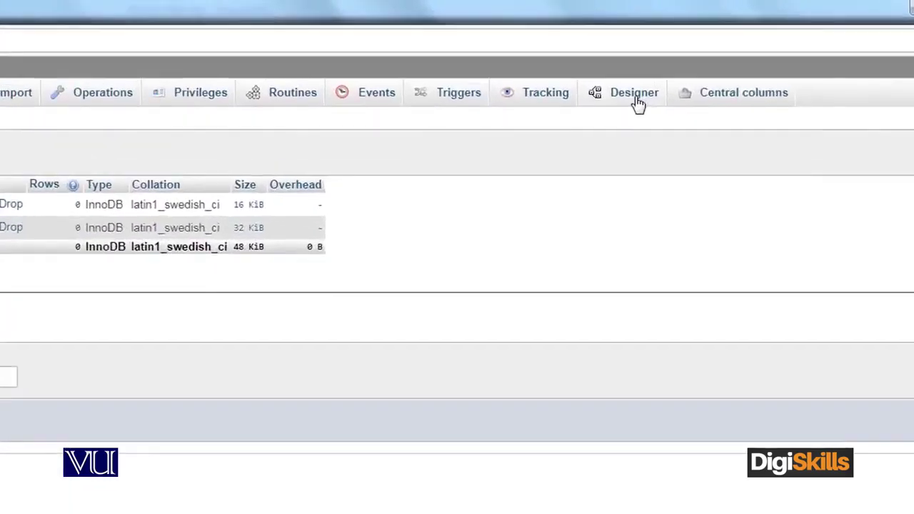
# Open the Designer and spread out the building and floor tables.
pyautogui.click(686, 57)
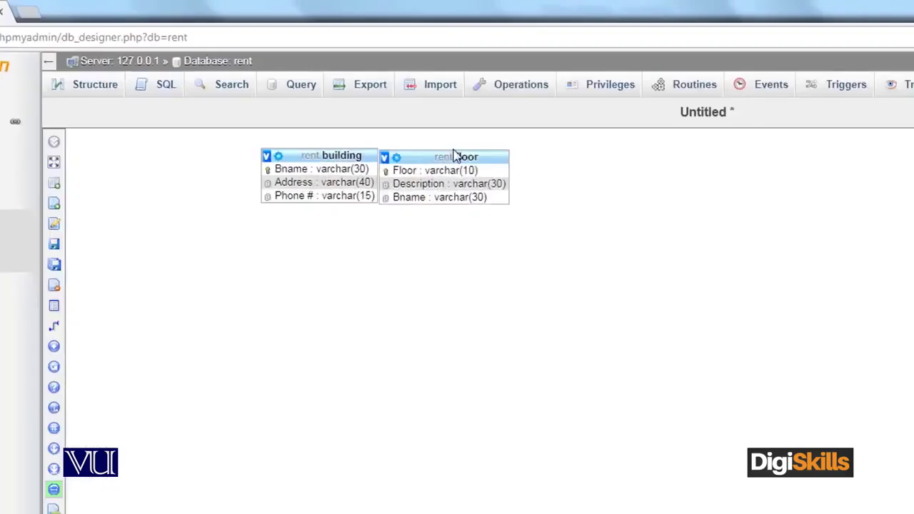
pyautogui.moveTo(396, 101); pyautogui.dragTo(404, 101)
pyautogui.moveTo(514, 186); pyautogui.dragTo(706, 192)
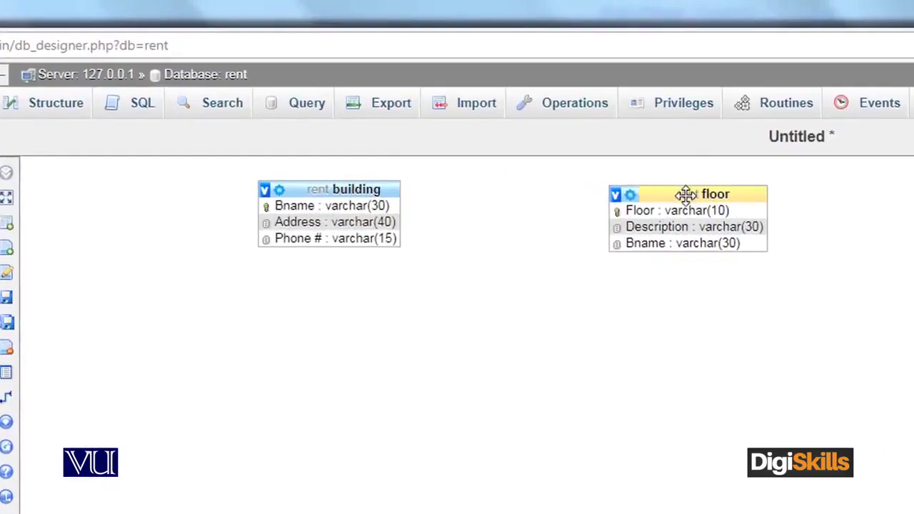
pyautogui.moveTo(298, 191); pyautogui.dragTo(298, 202)
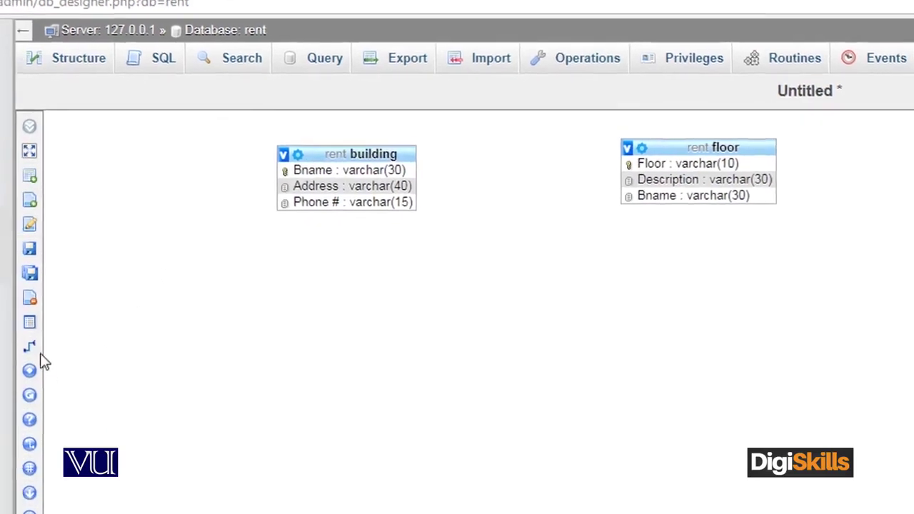
# Create a relationship linking floor.Bname to building.Bname.
pyautogui.moveTo(15, 407)
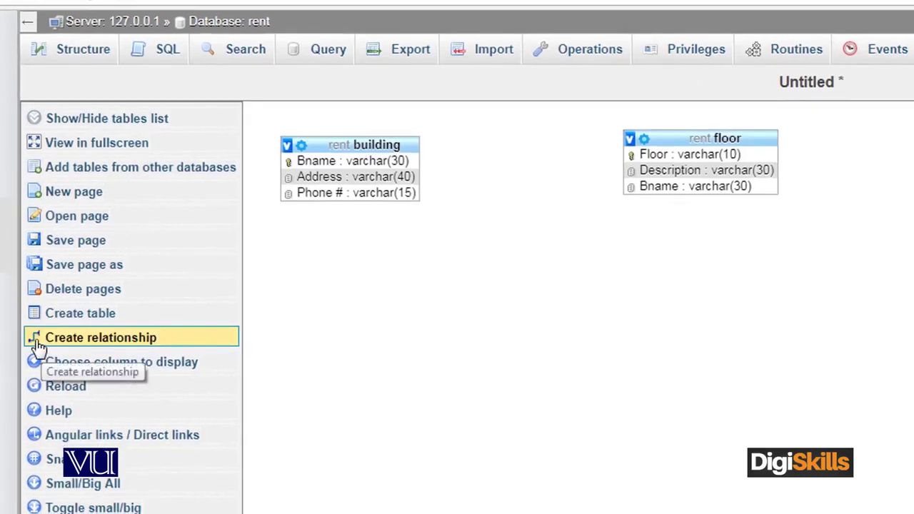
pyautogui.click(39, 346)
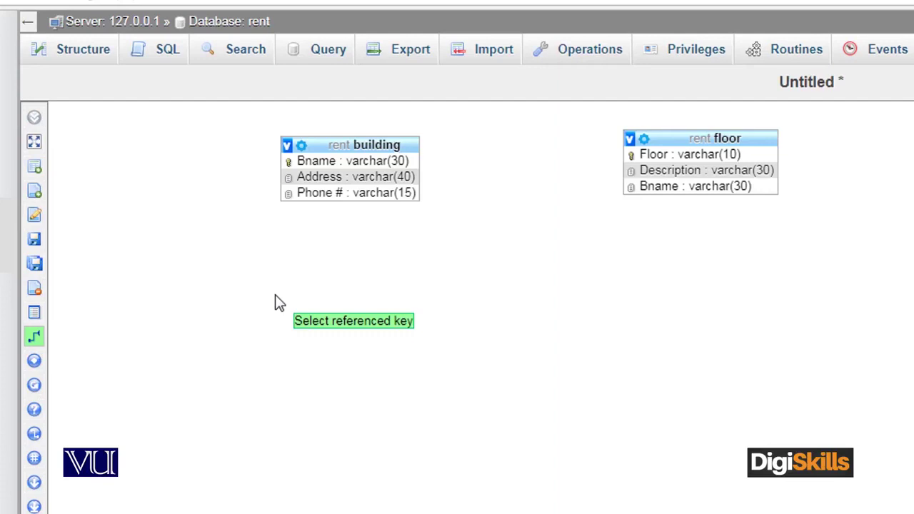
pyautogui.click(361, 165)
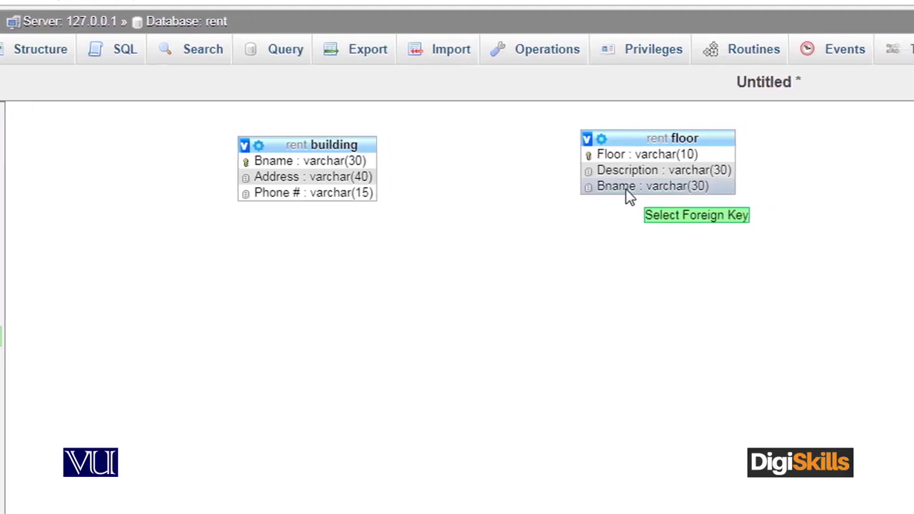
pyautogui.click(582, 191)
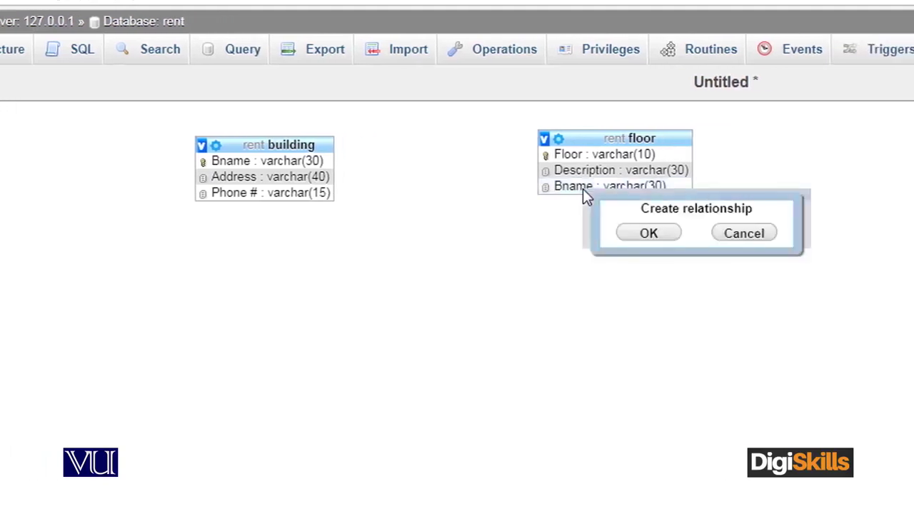
pyautogui.click(647, 236)
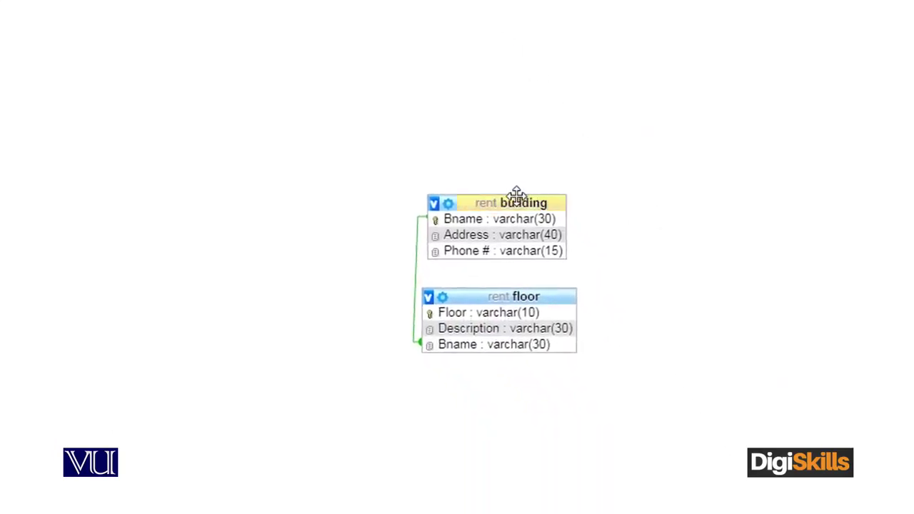
# Rearrange the tables in the Designer, then return to the rent table list.
pyautogui.moveTo(516, 194); pyautogui.dragTo(165, 36)
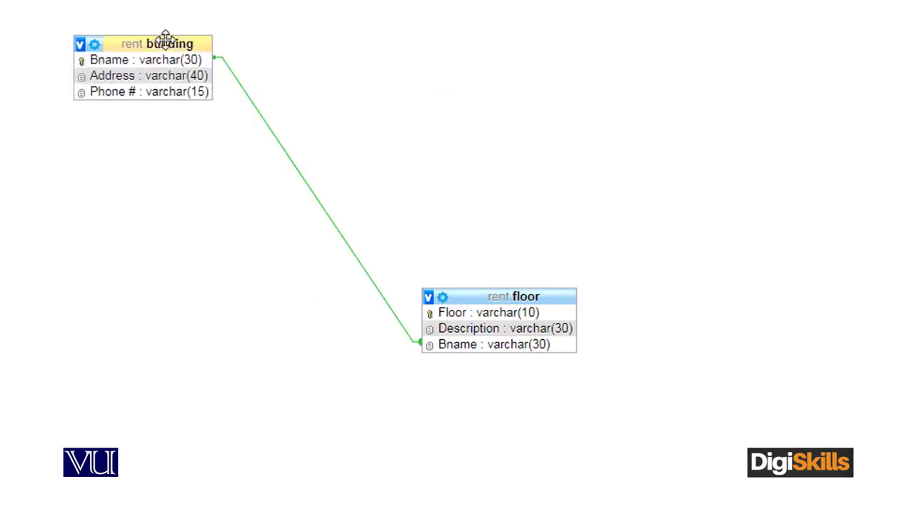
pyautogui.moveTo(526, 289); pyautogui.dragTo(590, 47)
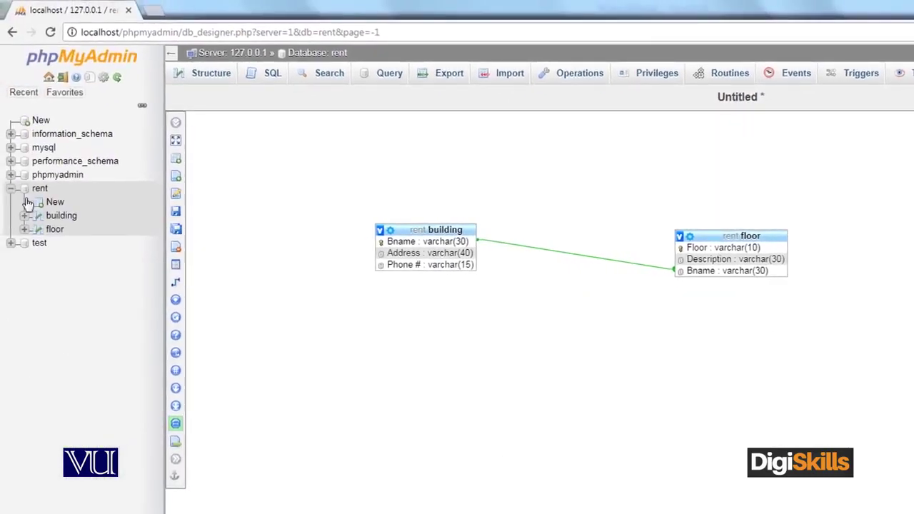
pyautogui.click(40, 189)
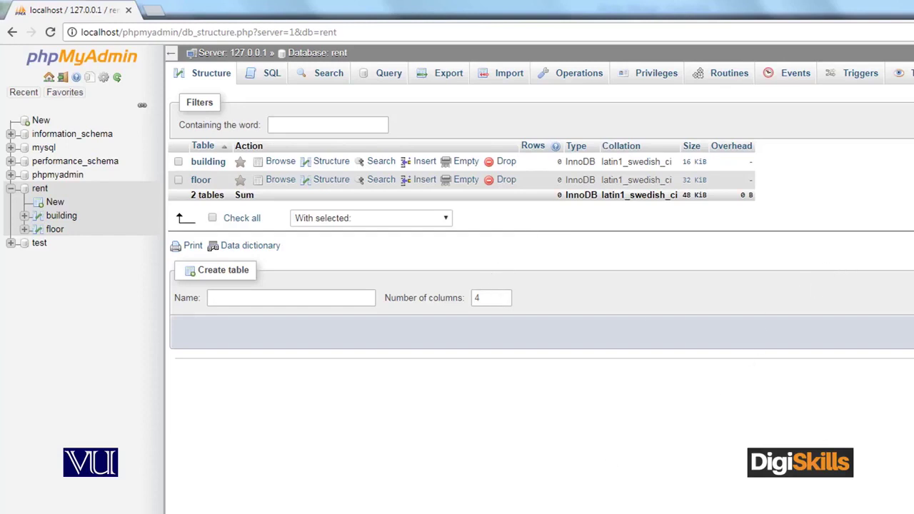
# Create a table named Apartment with 3 columns.
pyautogui.click(301, 302)
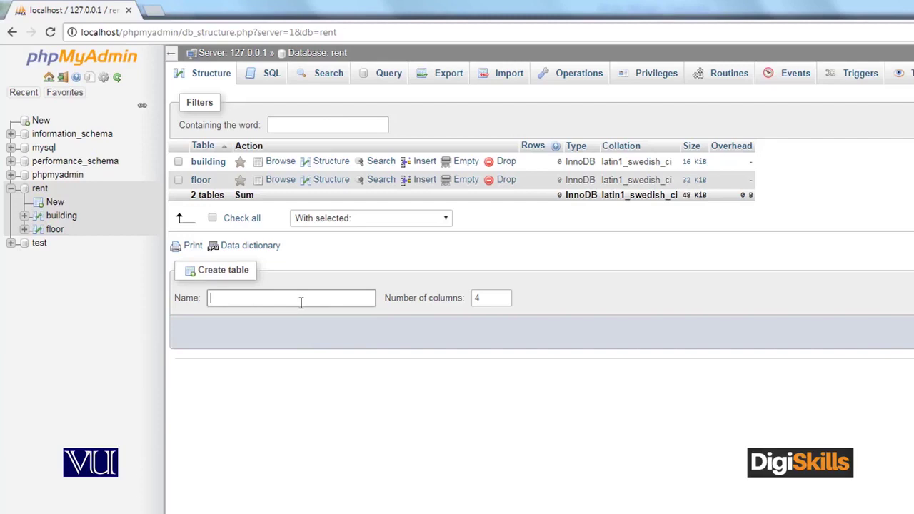
pyautogui.write('Apartment')
pyautogui.press('Tab')
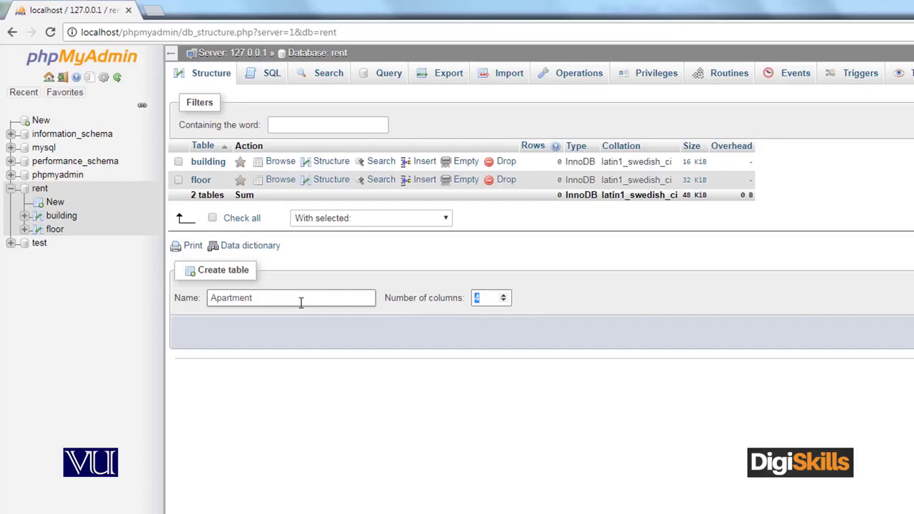
pyautogui.write('3')
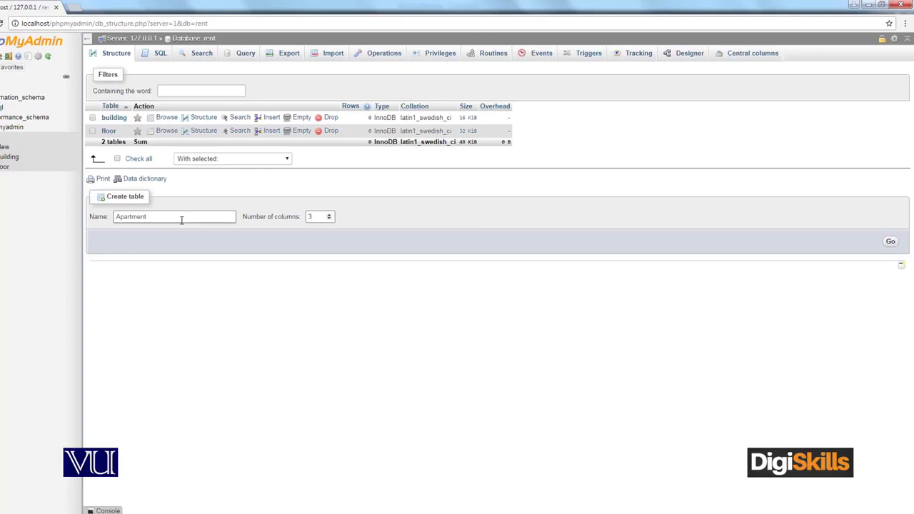
pyautogui.click(890, 241)
# Name the Apartment table's first column Aname with type VARCHAR and length 30.
pyautogui.click(148, 128)
pyautogui.write('A')
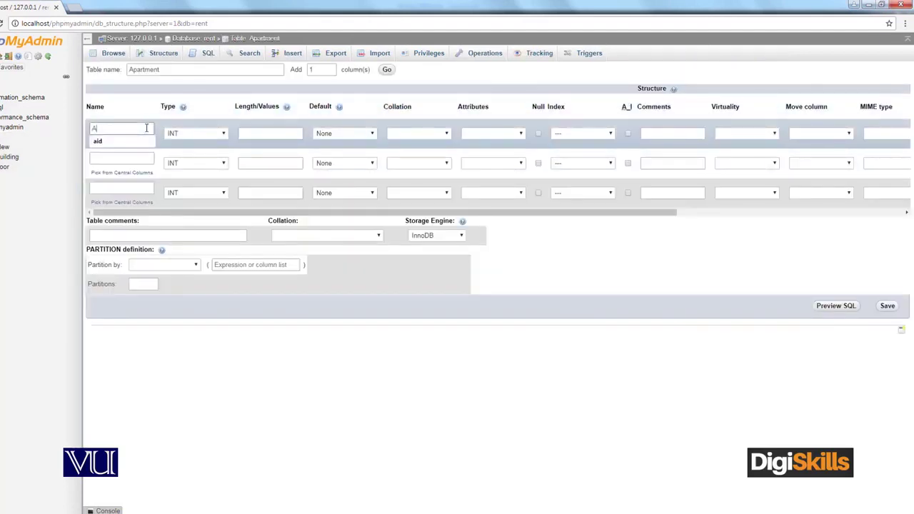
pyautogui.write('name')
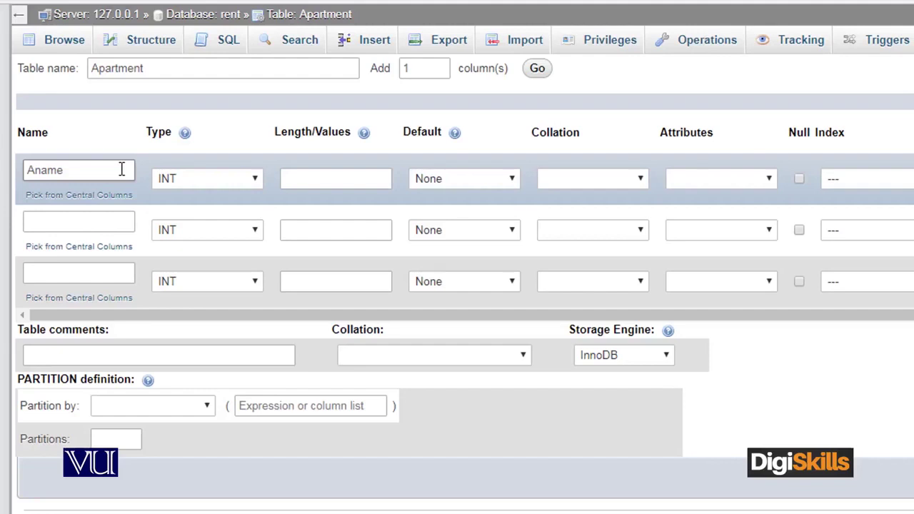
pyautogui.click(187, 177)
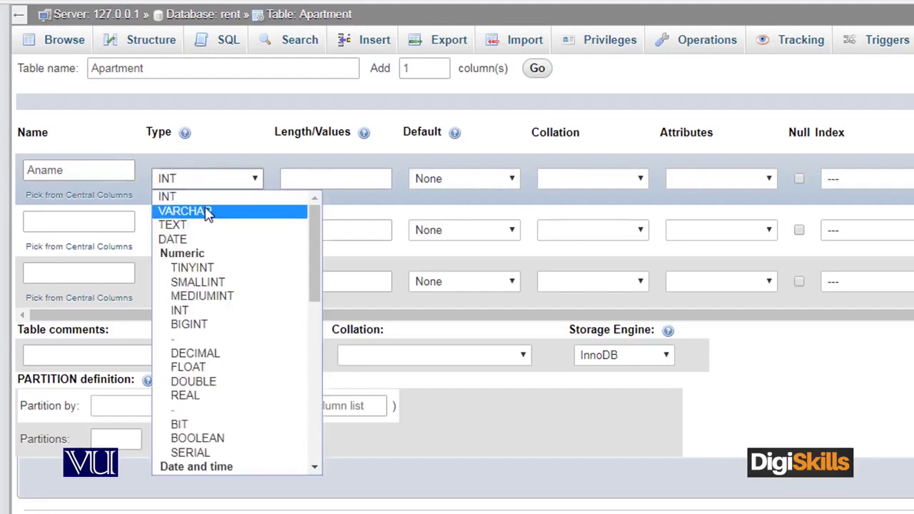
pyautogui.click(207, 213)
pyautogui.click(325, 176)
pyautogui.write('30')
# Make Aname the PRIMARY key with an index size of 30.
pyautogui.click(553, 115)
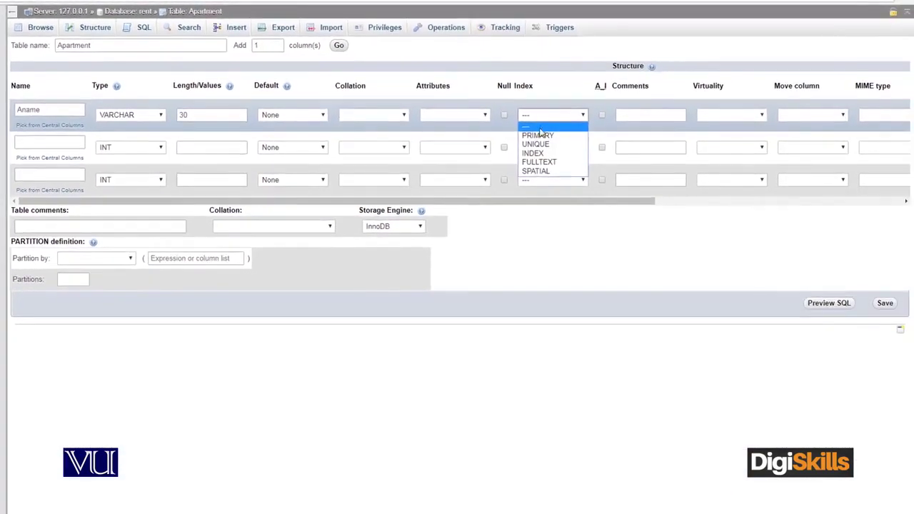
pyautogui.click(539, 139)
pyautogui.click(491, 291)
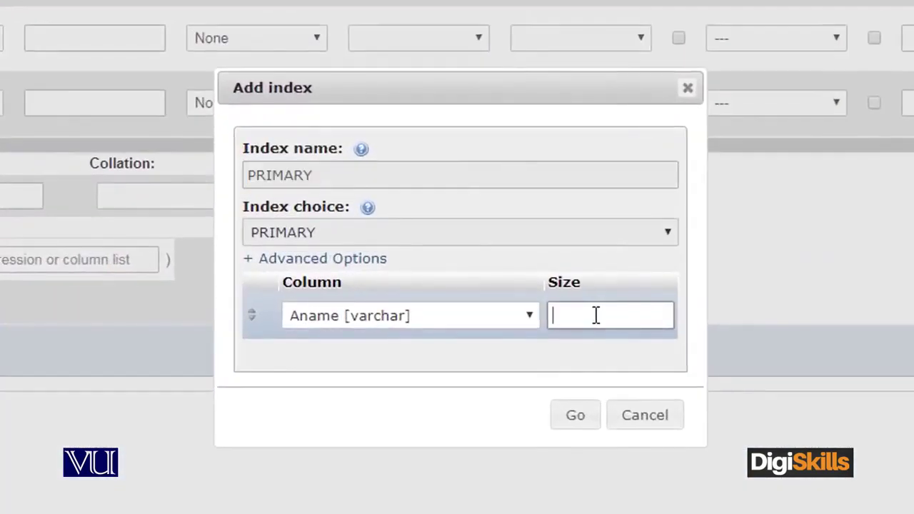
pyautogui.write('30')
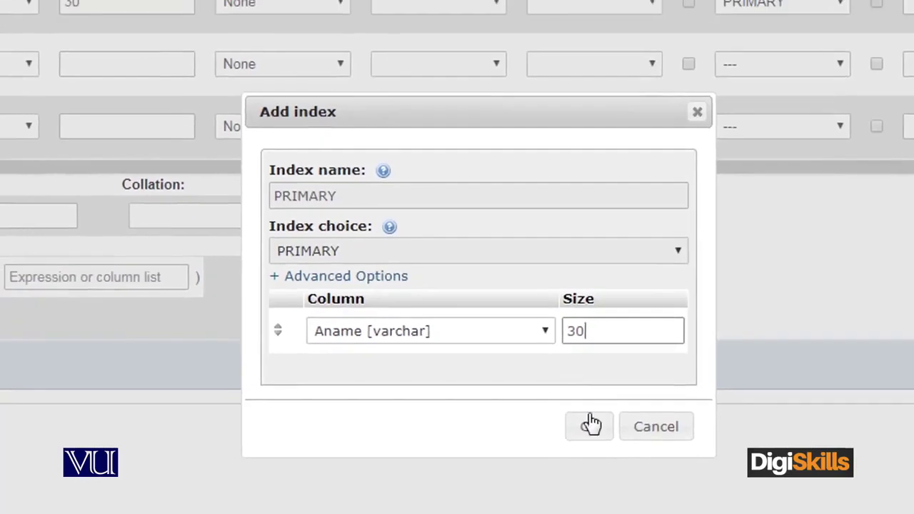
pyautogui.click(575, 415)
pyautogui.click(67, 190)
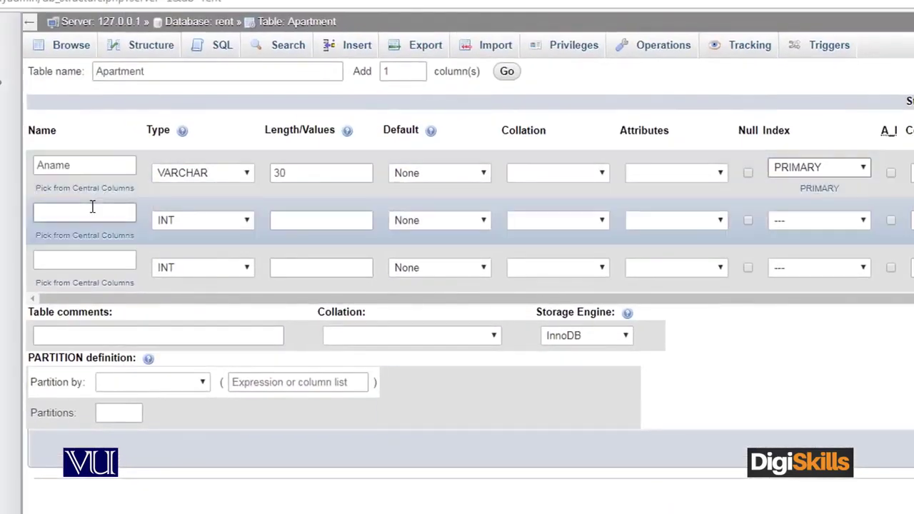
# Add the second column Covered Area as VARCHAR with length 8.
pyautogui.write('Covered')
pyautogui.press('Down')
pyautogui.press('Return')
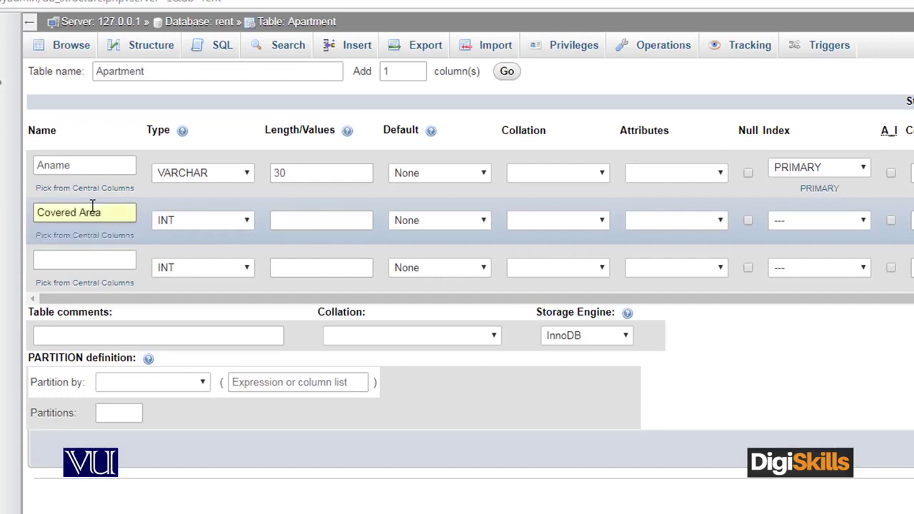
pyautogui.click(189, 222)
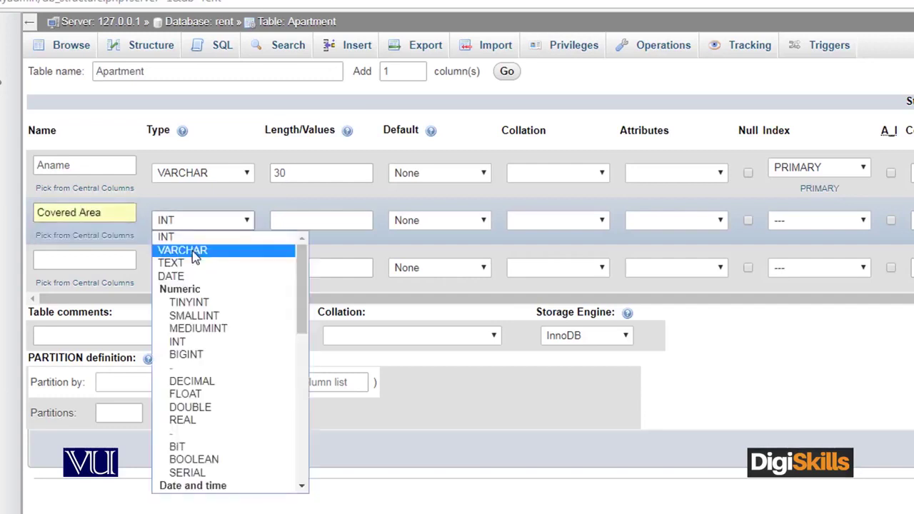
pyautogui.click(187, 250)
pyautogui.click(301, 220)
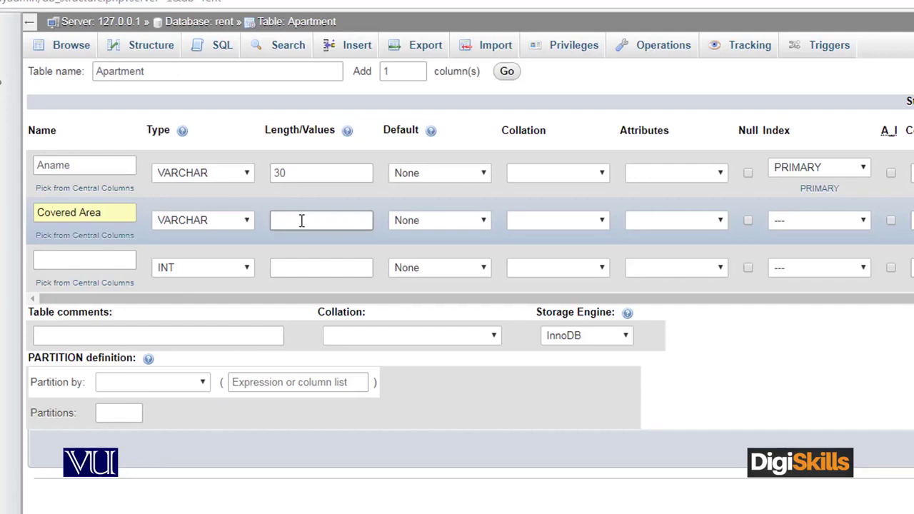
pyautogui.write('8')
# Add the third column Floor# as VARCHAR with length 6.
pyautogui.click(112, 261)
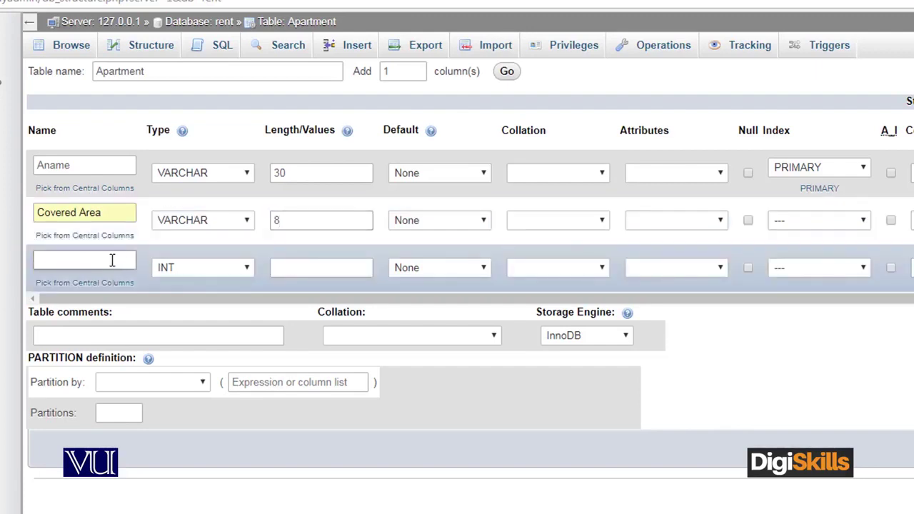
pyautogui.write('Floor')
pyautogui.write('#')
pyautogui.click(161, 267)
pyautogui.click(179, 299)
pyautogui.click(299, 268)
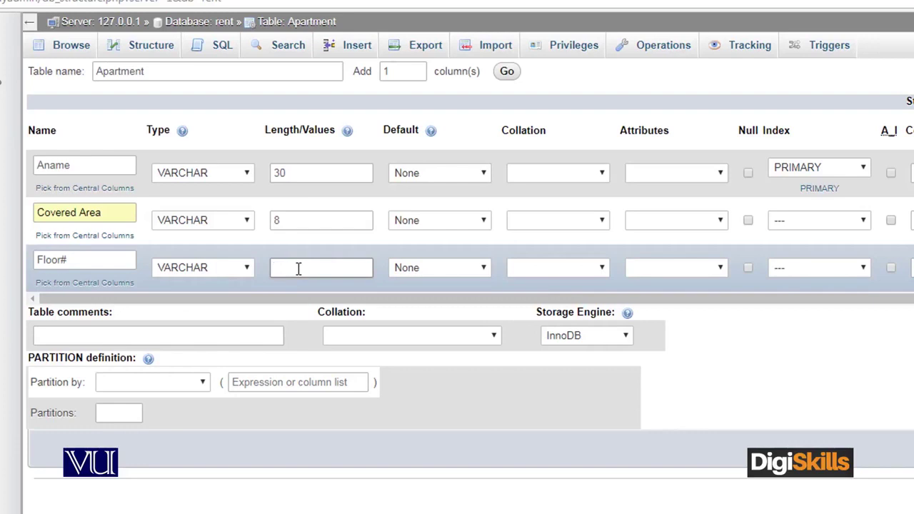
pyautogui.write('6')
# Give Floor# an INDEX named Apartment-Floor with index size 6.
pyautogui.click(788, 269)
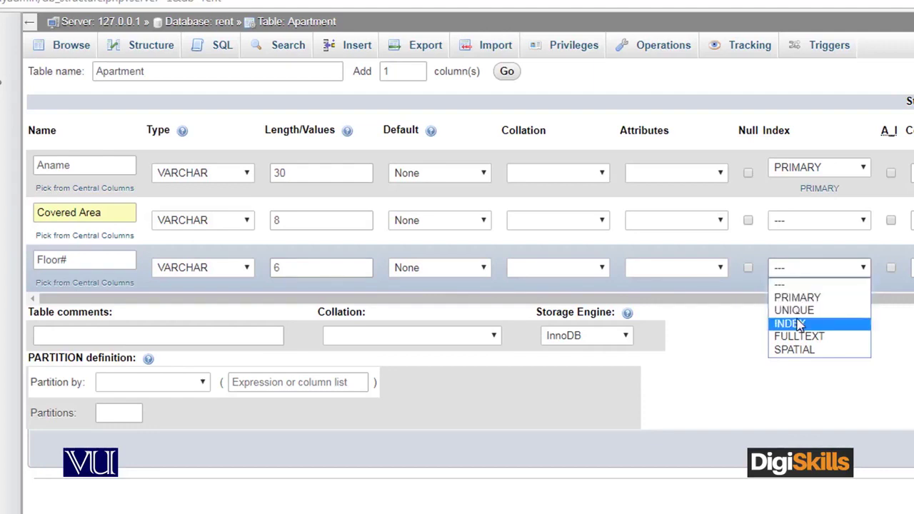
pyautogui.click(798, 322)
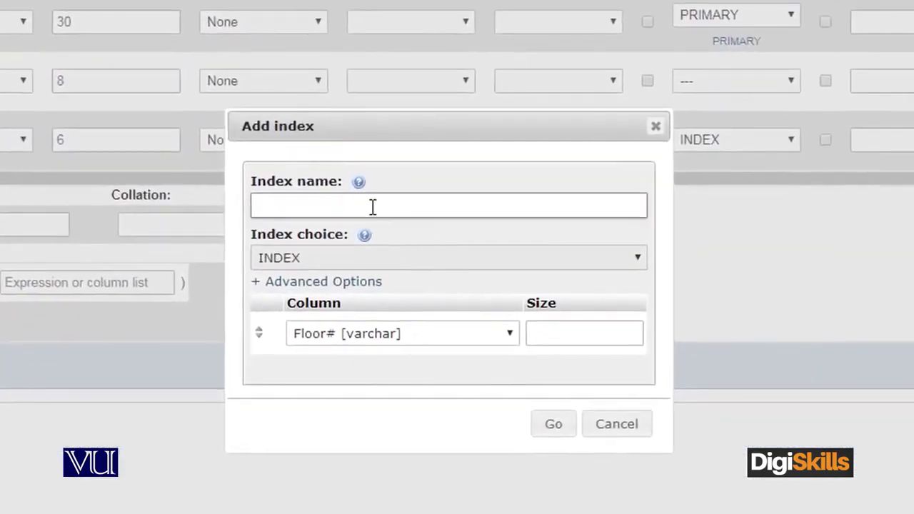
pyautogui.write('Apartment-Floor')
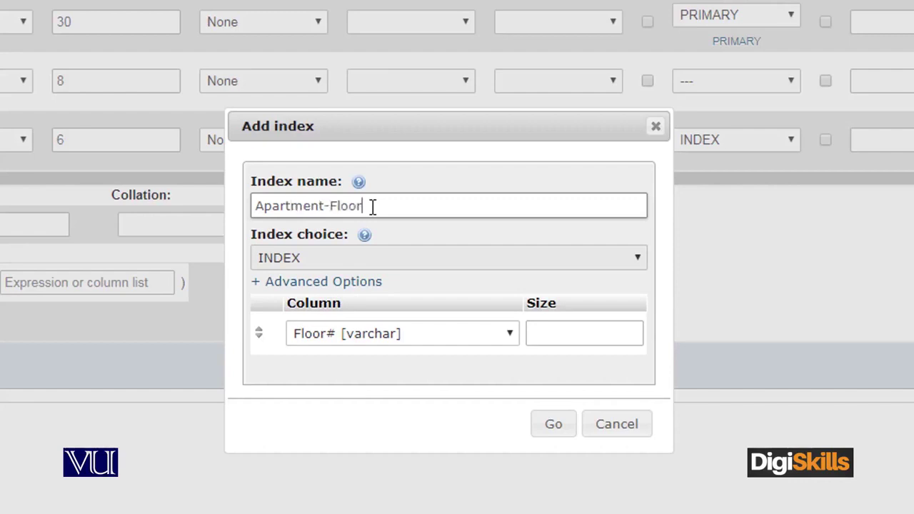
pyautogui.click(564, 329)
pyautogui.write('6')
pyautogui.click(554, 427)
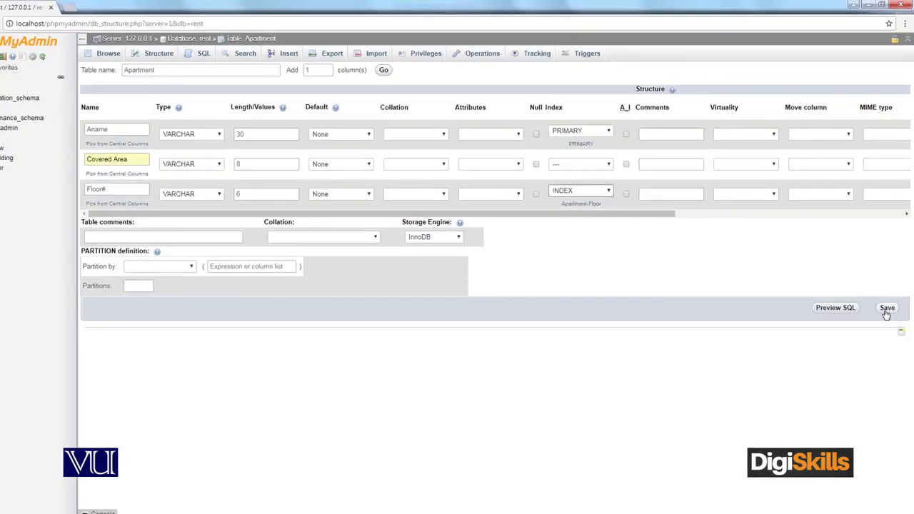
# Save the Apartment table, ignore all server warnings, and go back to the rent database.
pyautogui.click(885, 308)
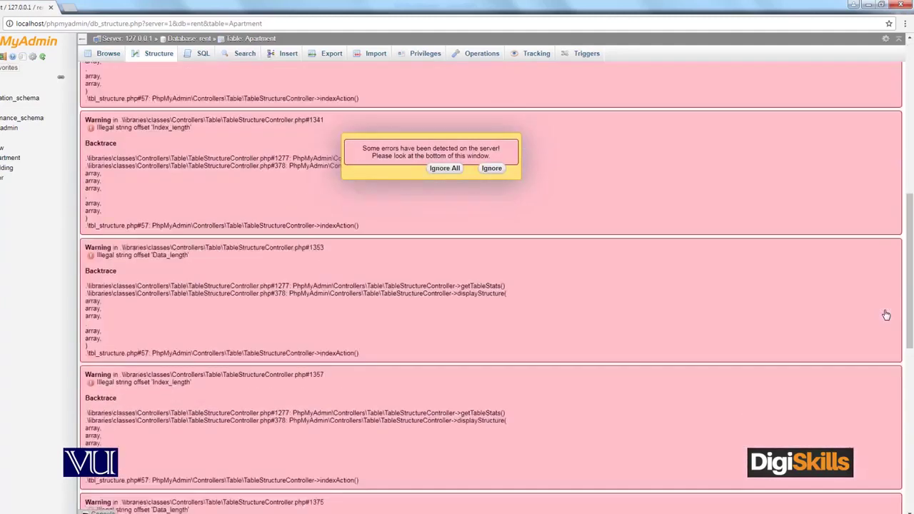
pyautogui.click(444, 169)
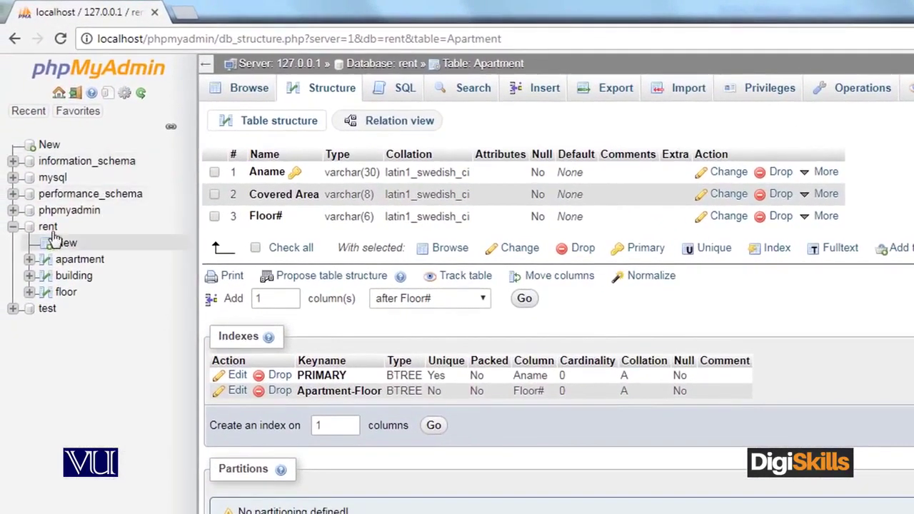
pyautogui.click(50, 230)
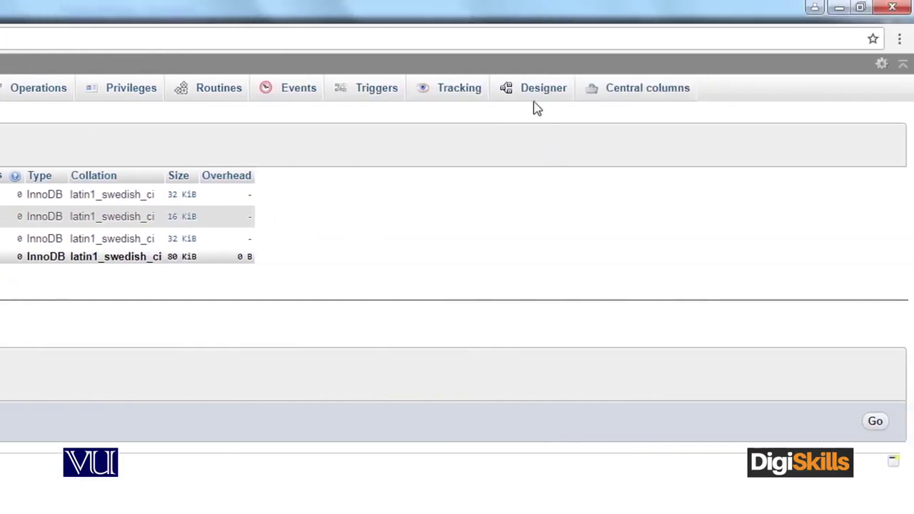
# In the rent Designer, create a relationship from apartment's Floor# to floor's Floor.
pyautogui.click(533, 95)
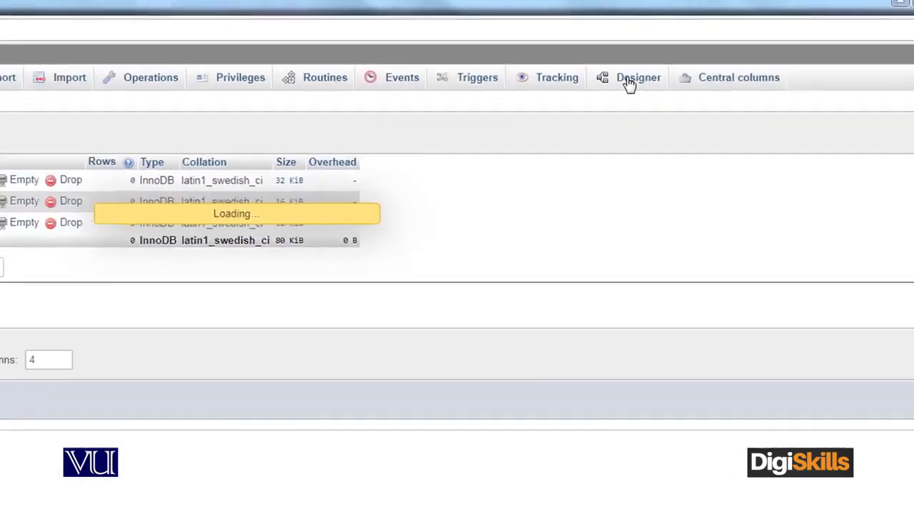
pyautogui.moveTo(442, 305); pyautogui.dragTo(466, 357)
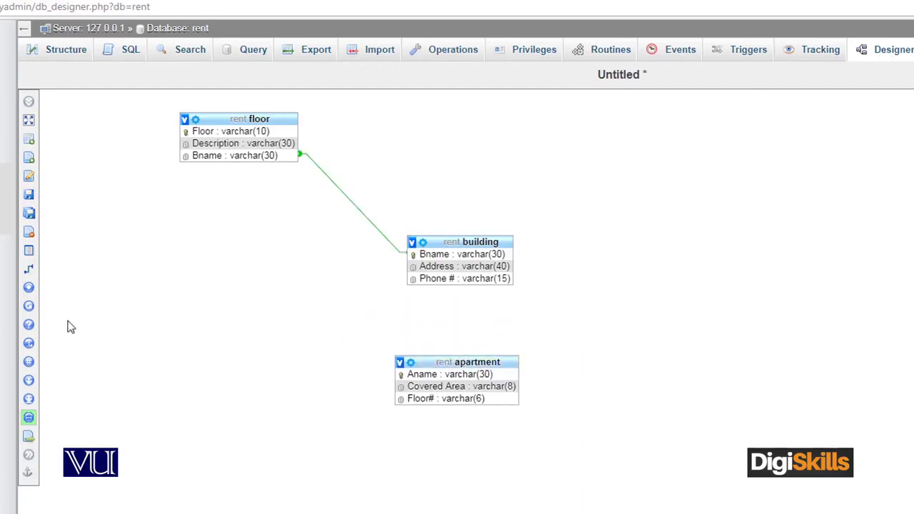
pyautogui.moveTo(28, 275)
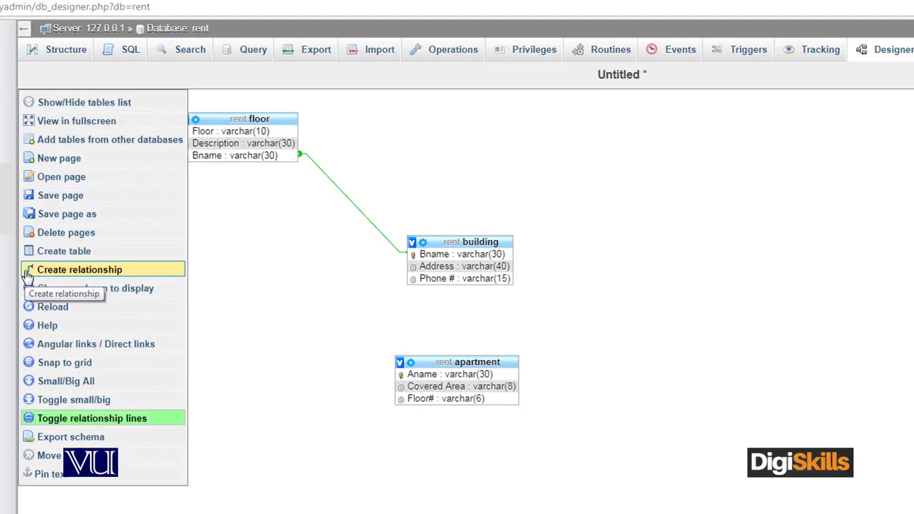
pyautogui.click(27, 273)
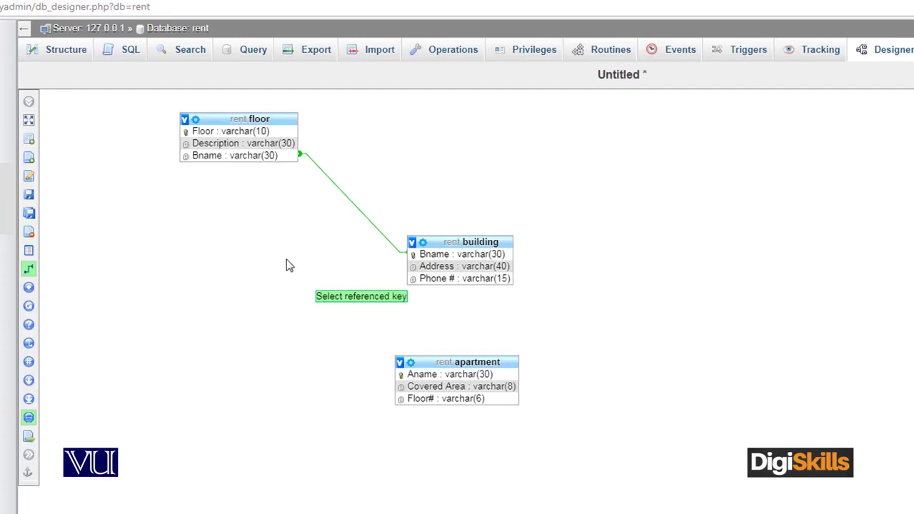
pyautogui.click(206, 131)
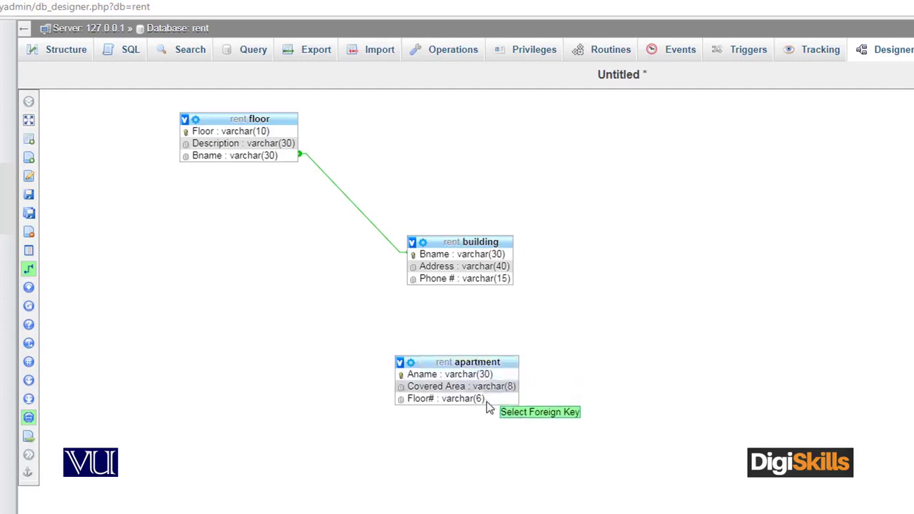
pyautogui.click(462, 399)
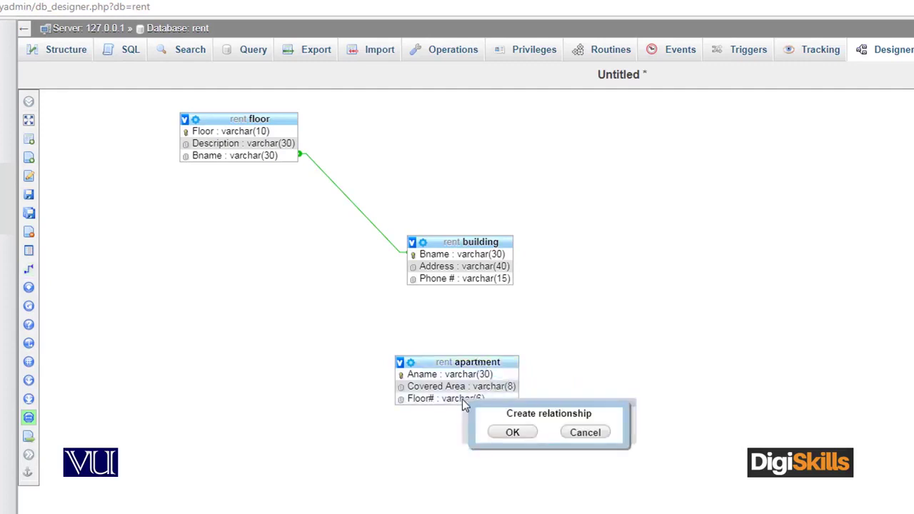
pyautogui.click(512, 433)
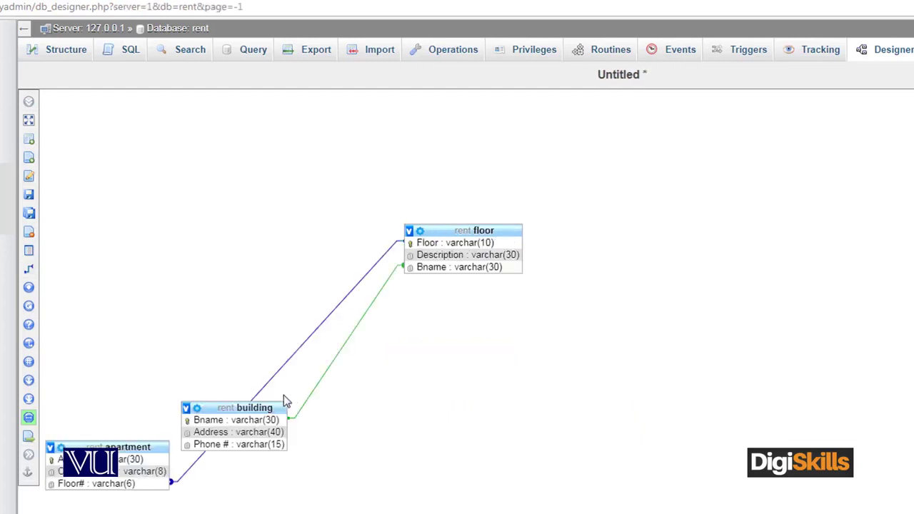
# Move building to the upper left, floor to the bottom centre, and apartment to the right.
pyautogui.moveTo(248, 408); pyautogui.dragTo(237, 188)
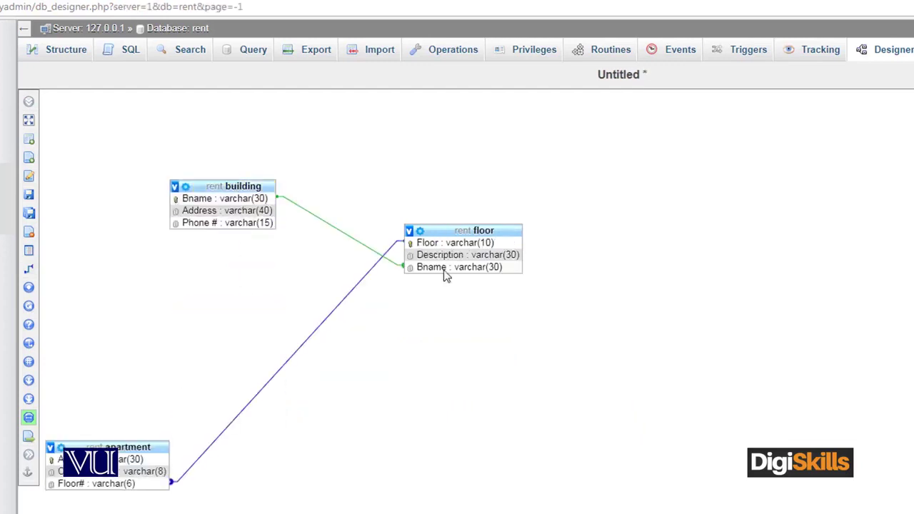
pyautogui.moveTo(447, 230); pyautogui.dragTo(462, 426)
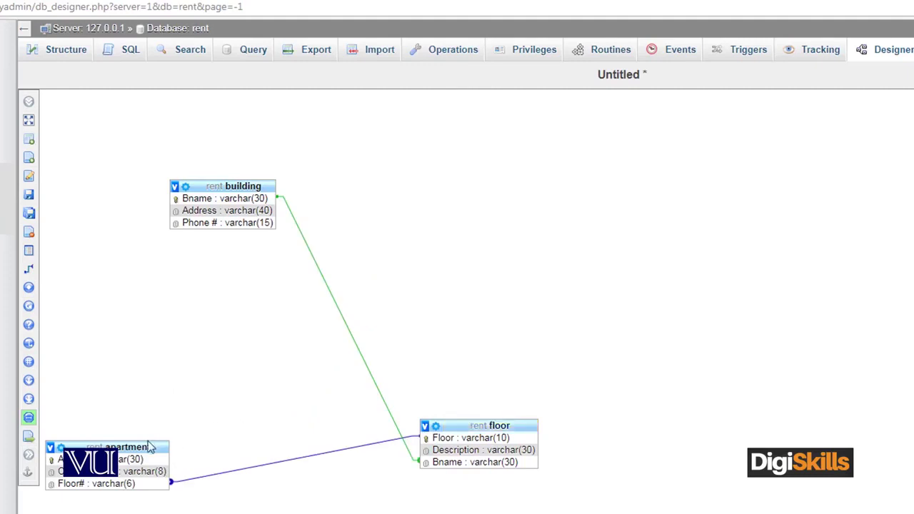
pyautogui.moveTo(150, 447); pyautogui.dragTo(654, 234)
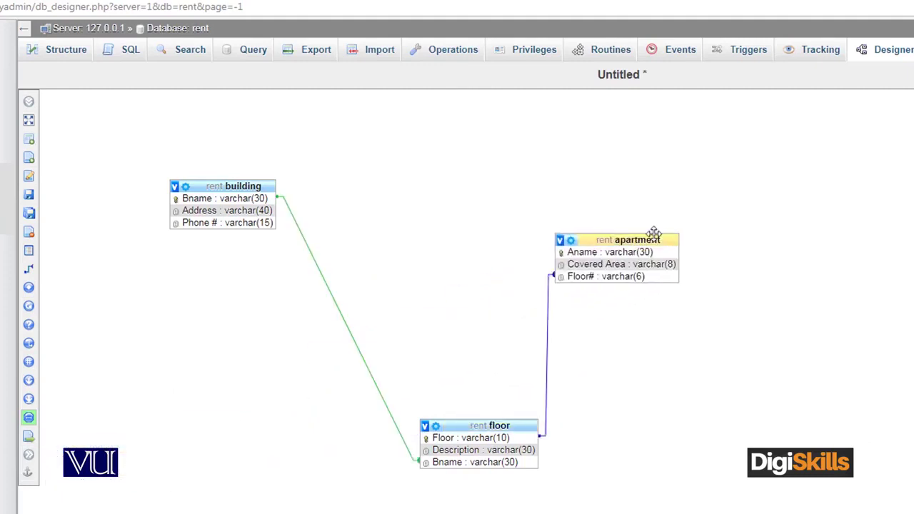